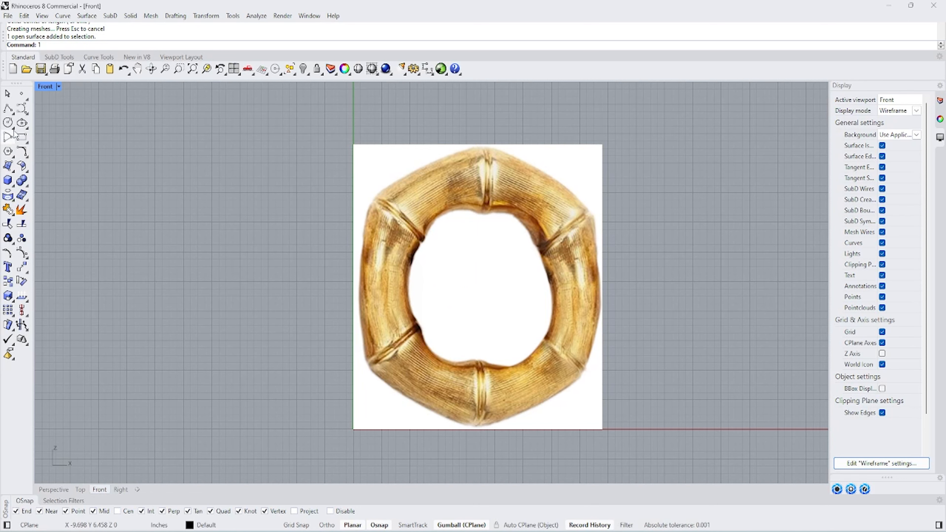
# Draw a three-point circle around the outer edge of the bamboo ring, about 29.5 inches in circumference
pyautogui.click(11, 125)
pyautogui.click(41, 143)
pyautogui.scroll(2, 489, 161)
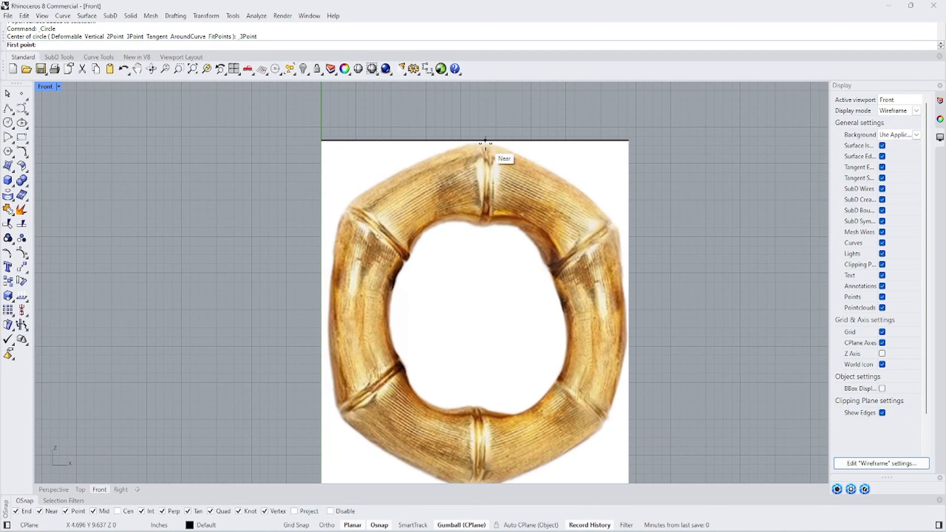
pyautogui.scroll(5, 491, 154)
pyautogui.click(486, 145)
pyautogui.scroll(-7, 473, 337)
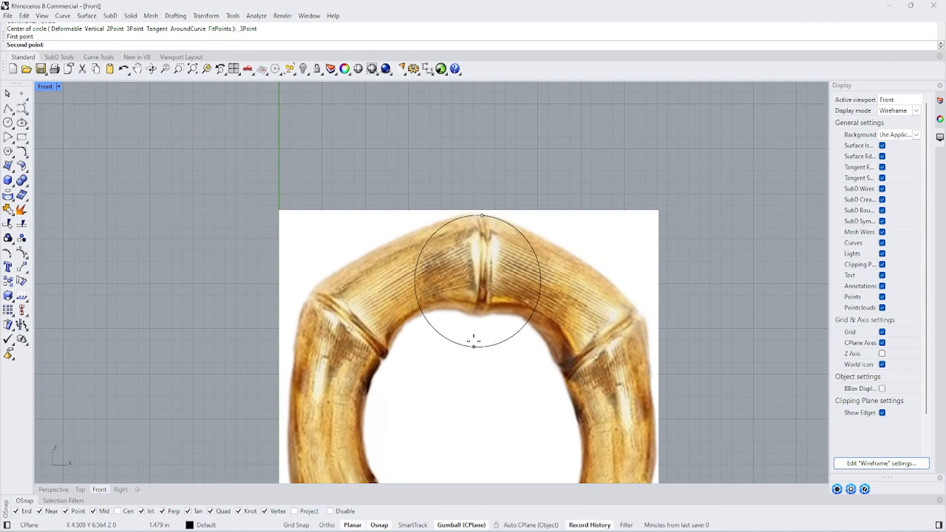
pyautogui.scroll(12, 500, 435)
pyautogui.click(233, 300)
pyautogui.click(500, 436)
pyautogui.moveTo(460, 334); pyautogui.dragTo(472, 302, button='right')
pyautogui.scroll(-8, 410, 409)
pyautogui.scroll(2, 604, 173)
pyautogui.scroll(-3, 604, 173)
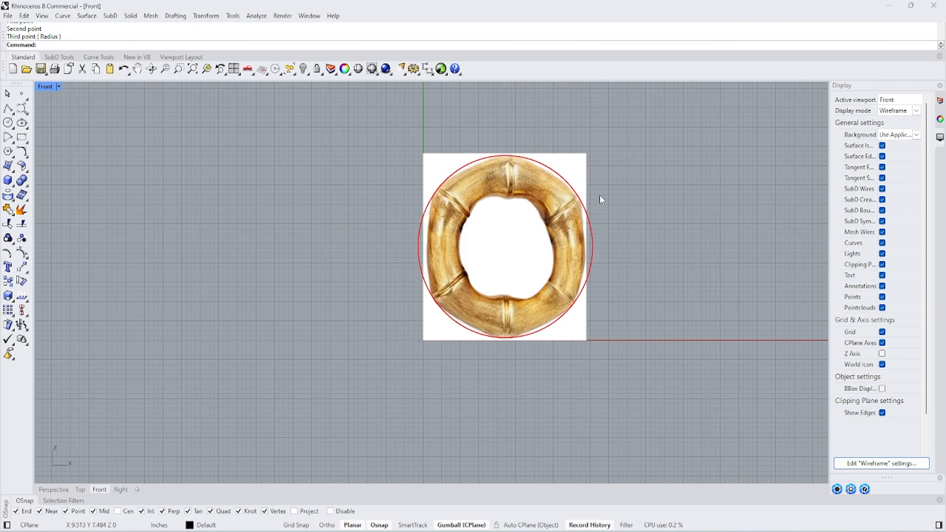
# Select the circle around the ring, measure its length and try to copy the value
pyautogui.click(578, 175)
pyautogui.press('Escape')
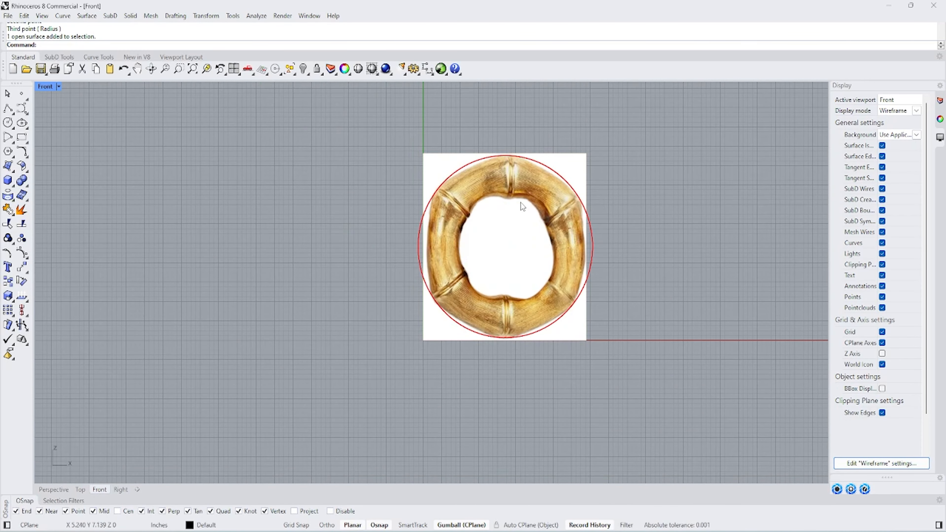
pyautogui.scroll(1, 474, 177)
pyautogui.click(474, 179)
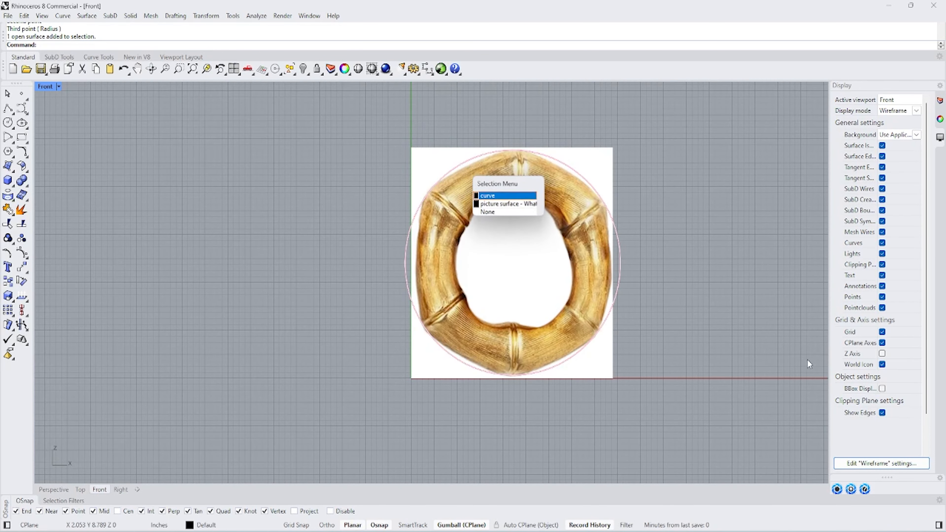
pyautogui.click(505, 197)
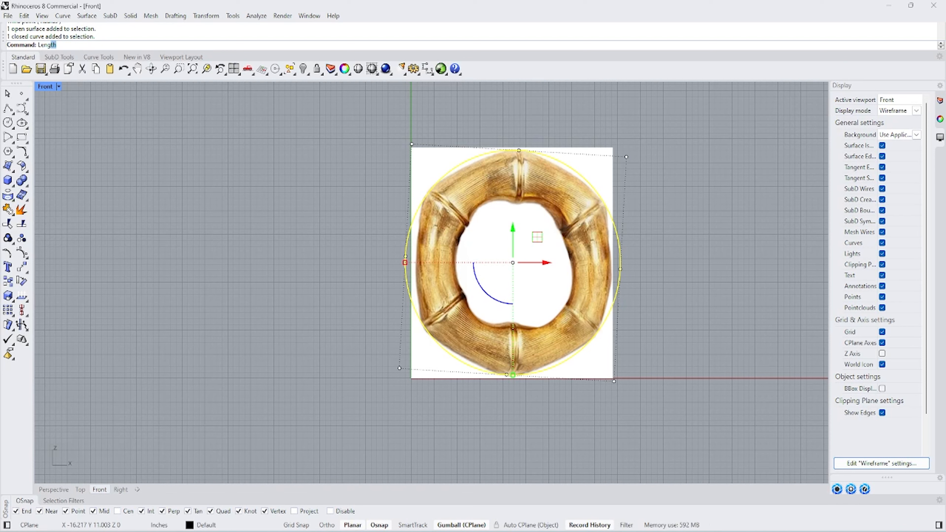
pyautogui.press('Return')
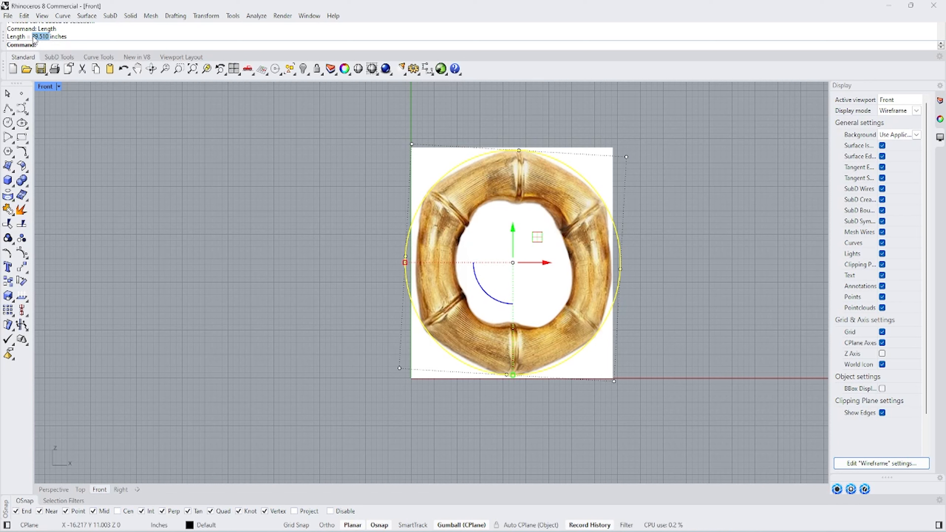
pyautogui.hotkey('ctrl', 'c')
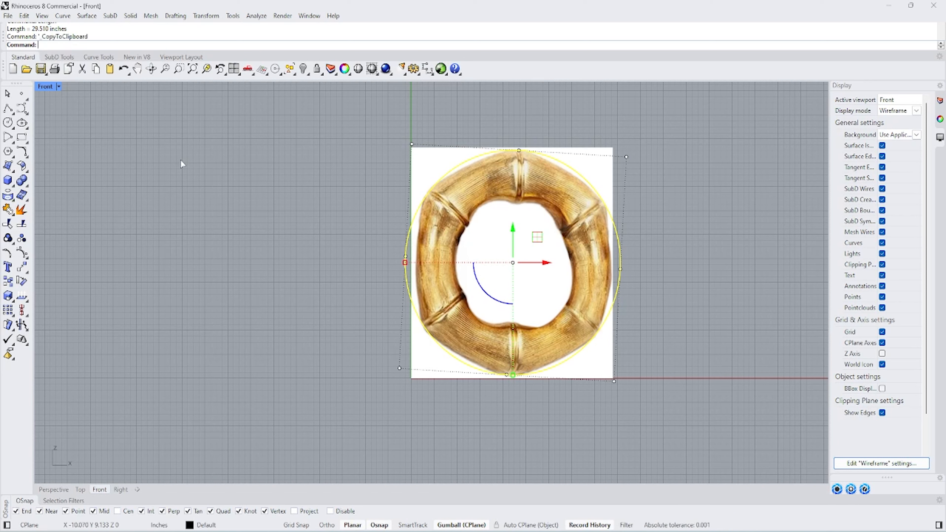
pyautogui.click(9, 109)
pyautogui.moveTo(296, 152); pyautogui.dragTo(228, 188, button='right')
pyautogui.click(355, 134)
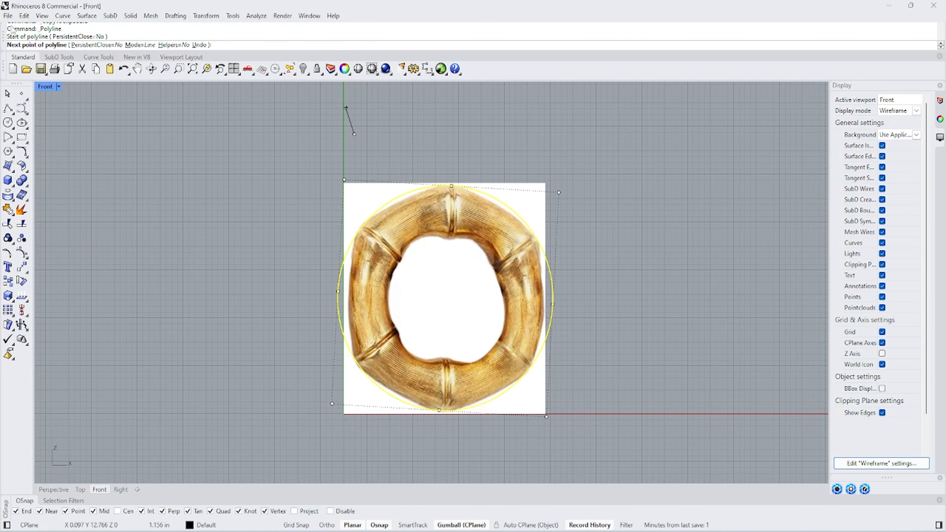
pyautogui.hotkey('ctrl', 'v')
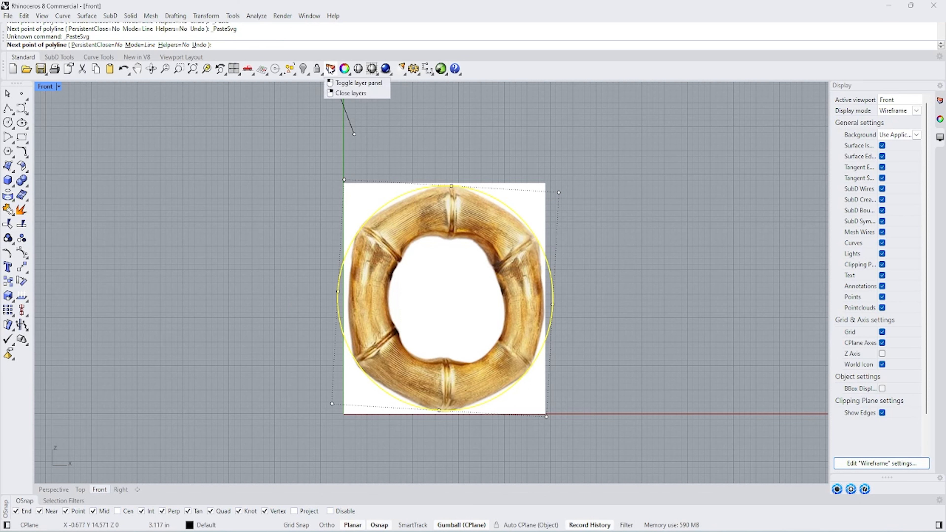
pyautogui.rightClick(243, 48)
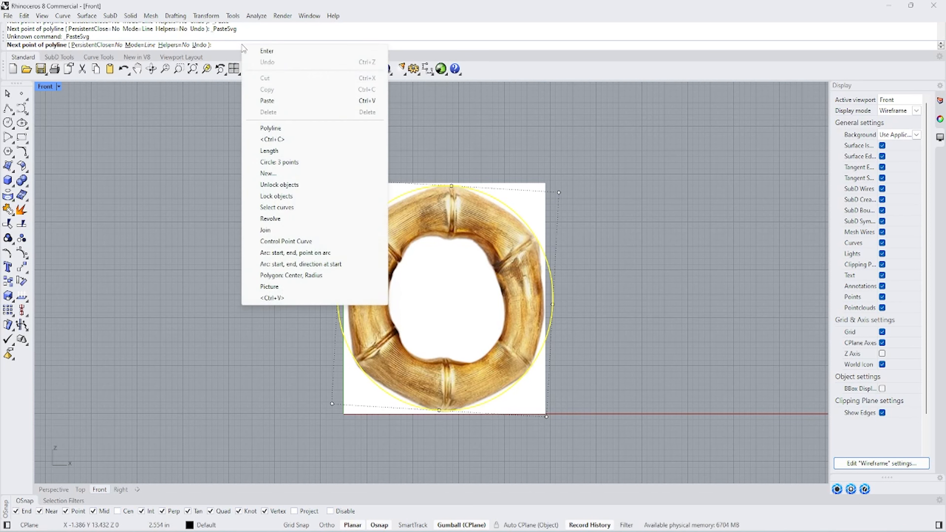
pyautogui.click(267, 51)
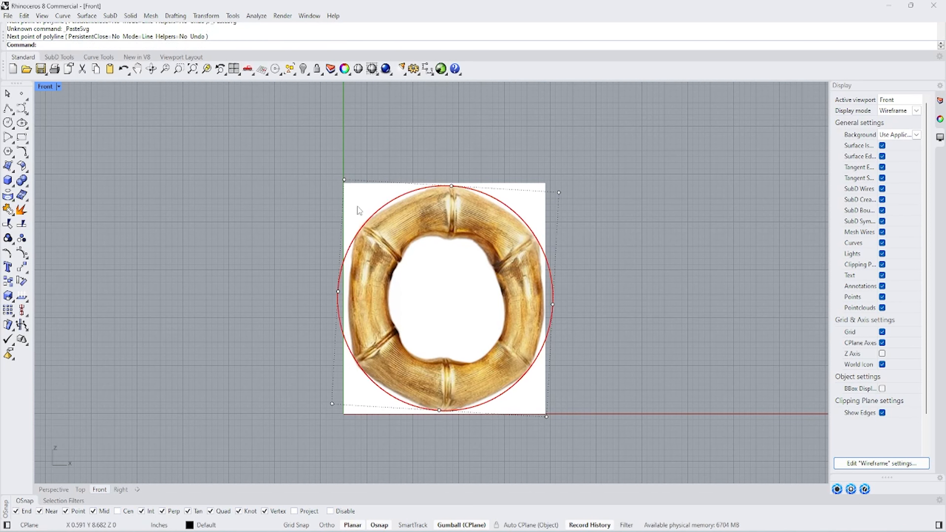
# Measure the outer circle's length again and copy the reported number to the clipboard
pyautogui.click(373, 212)
pyautogui.click(419, 240)
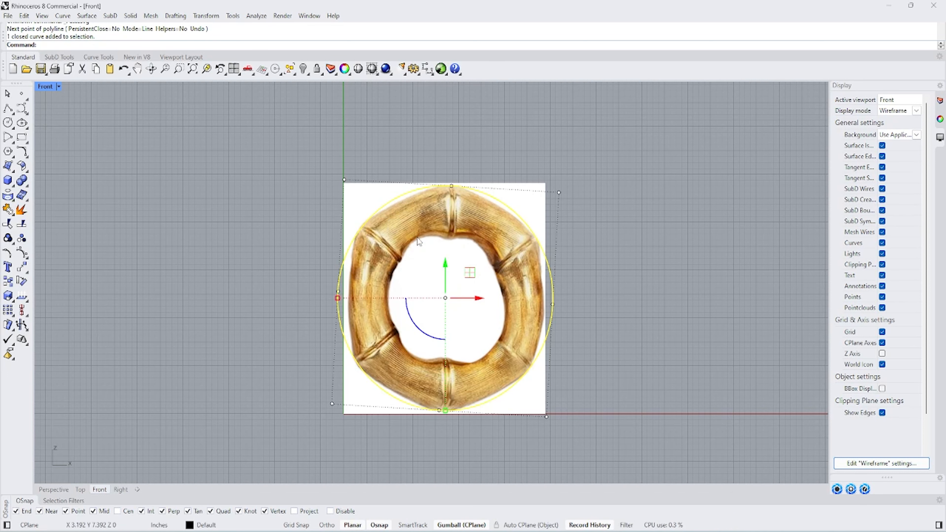
pyautogui.write('Length')
pyautogui.press('Return')
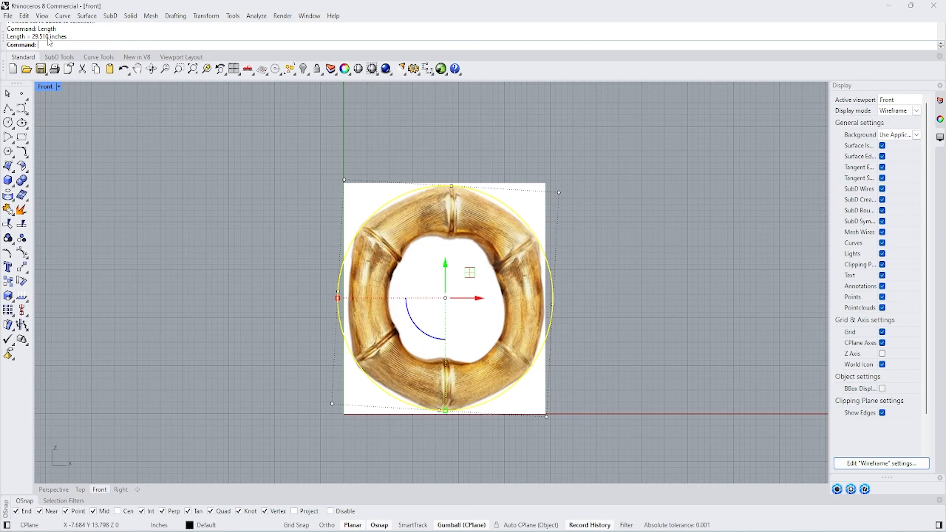
pyautogui.doubleClick(56, 36)
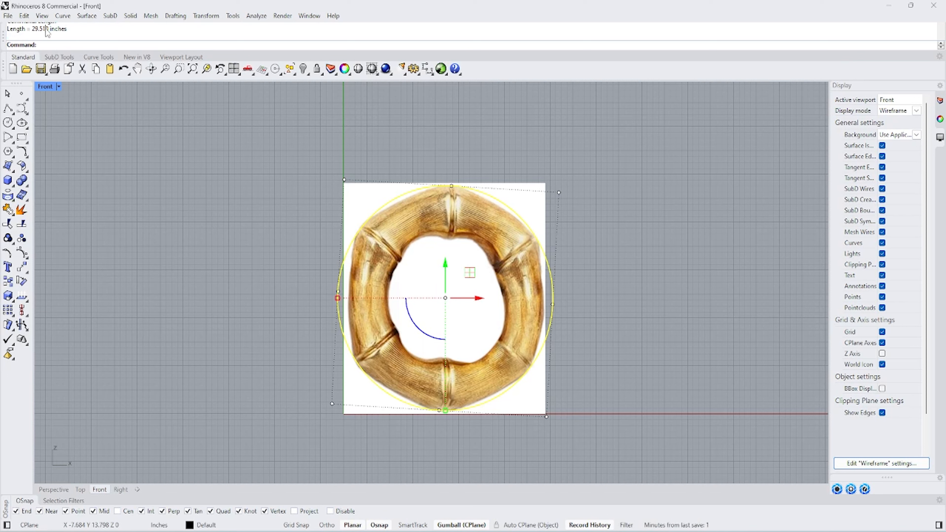
pyautogui.moveTo(46, 34); pyautogui.dragTo(39, 35)
pyautogui.rightClick(34, 34)
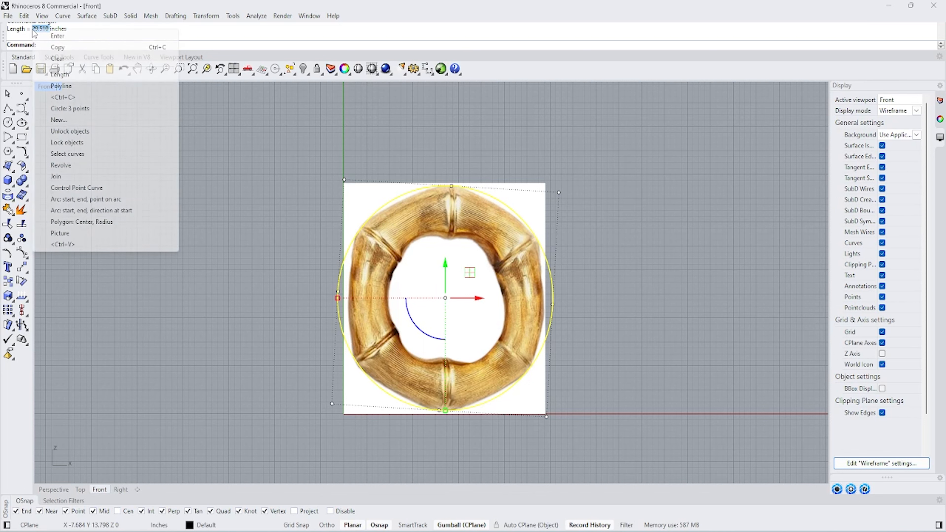
pyautogui.click(48, 48)
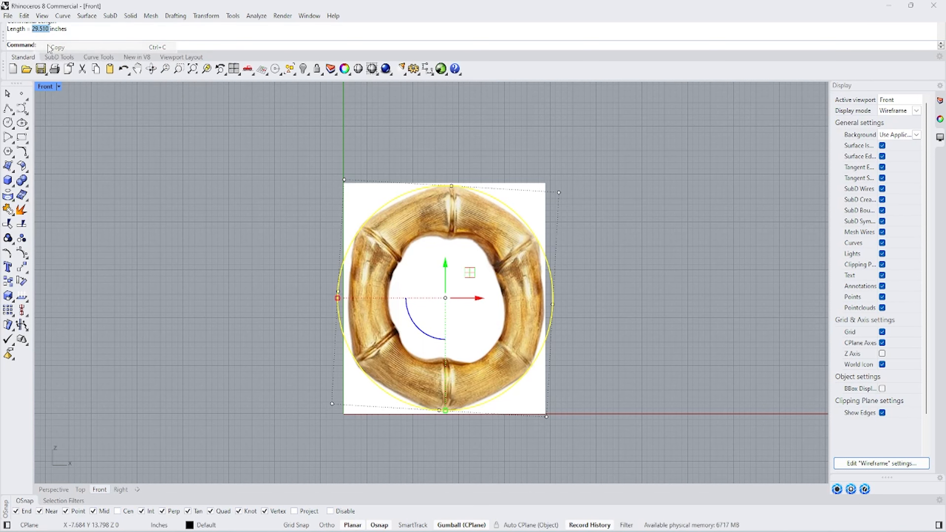
# Draw a horizontal polyline segment 29.510 inches long above the ring picture, using the copied circle length
pyautogui.click(7, 108)
pyautogui.click(273, 159)
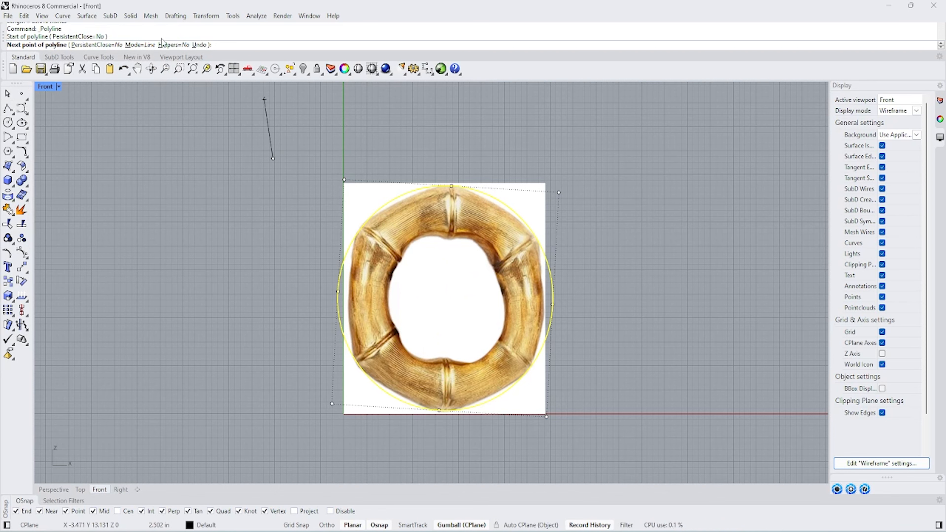
pyautogui.hotkey('ctrl', 'v')
pyautogui.press('Return')
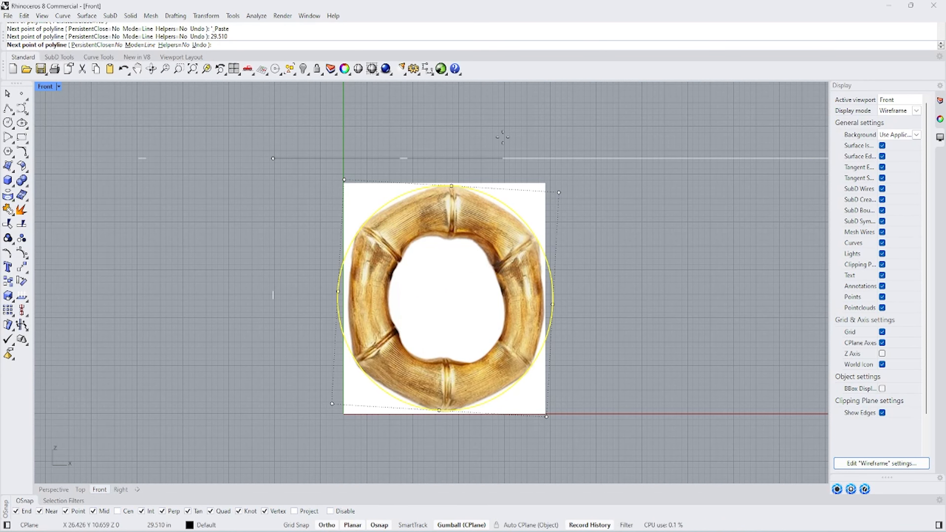
pyautogui.keyDown('shift'); pyautogui.click(515, 149); pyautogui.keyUp('shift')
pyautogui.press('Return')
pyautogui.scroll(-6, 349, 153)
pyautogui.click(391, 220)
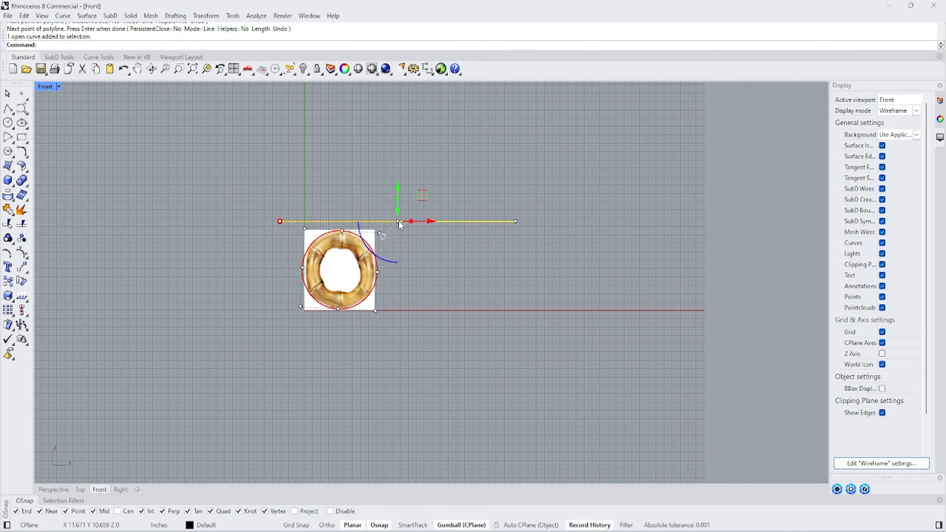
# Lock the bamboo ring reference picture
pyautogui.scroll(5, 387, 242)
pyautogui.click(364, 220)
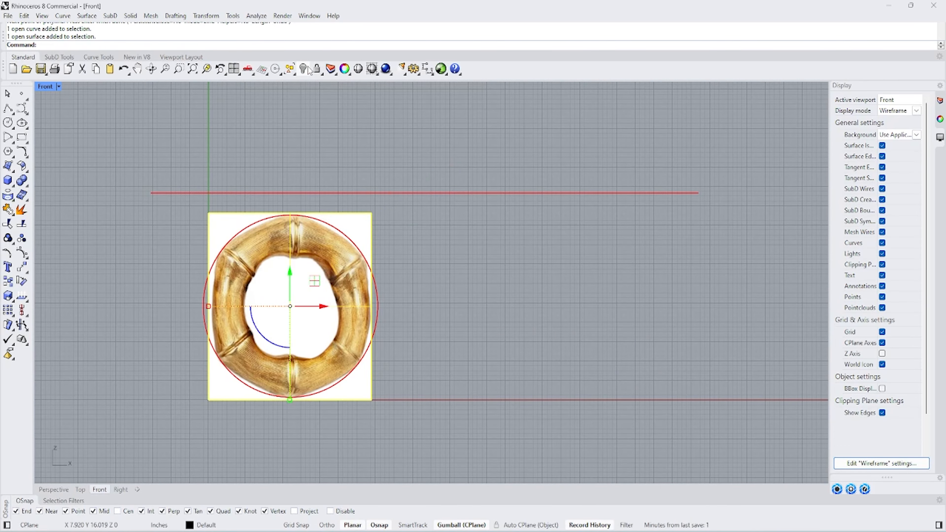
pyautogui.click(317, 69)
# Move the horizontal line straight up, farther away from the ring picture
pyautogui.click(356, 193)
pyautogui.moveTo(325, 247); pyautogui.dragTo(375, 258, button='right')
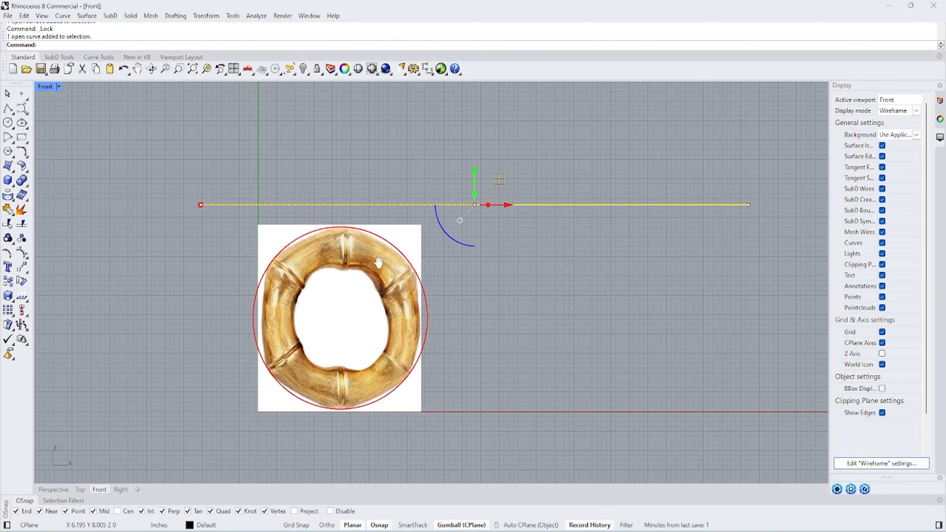
pyautogui.moveTo(475, 168); pyautogui.dragTo(485, 90)
pyautogui.moveTo(302, 171); pyautogui.dragTo(327, 193, button='right')
pyautogui.click(327, 193)
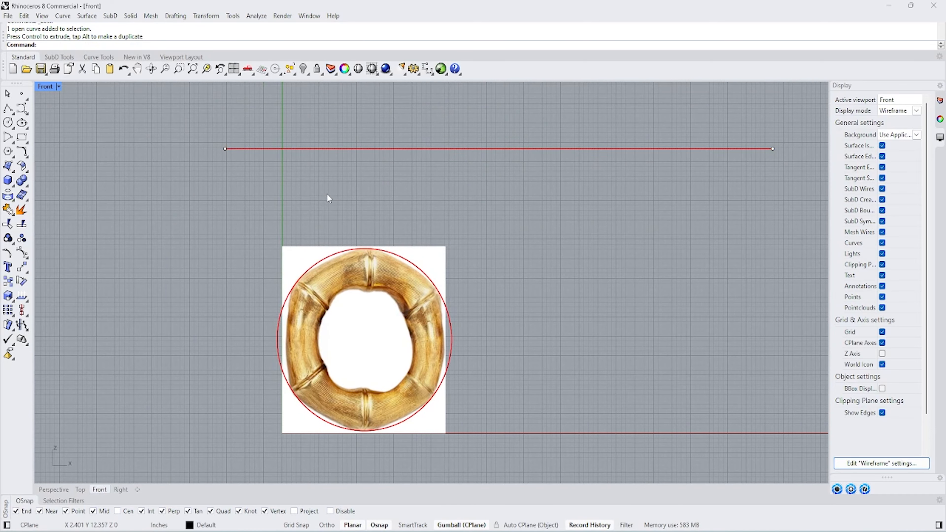
# Measure the ring's thickness at the top bamboo joint with a linear dimension, without placing it
pyautogui.scroll(6, 337, 278)
pyautogui.moveTo(354, 259); pyautogui.dragTo(313, 282, button='right')
pyautogui.scroll(2, 311, 287)
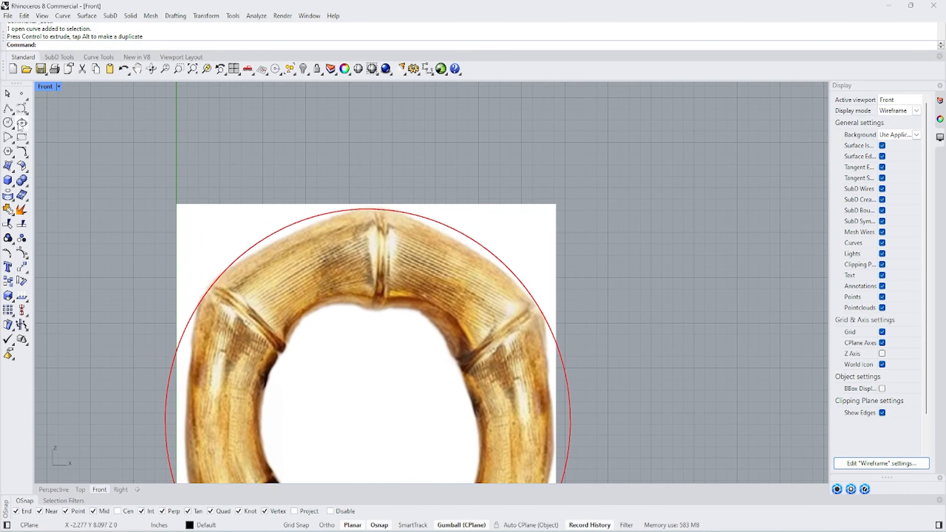
pyautogui.click(205, 17)
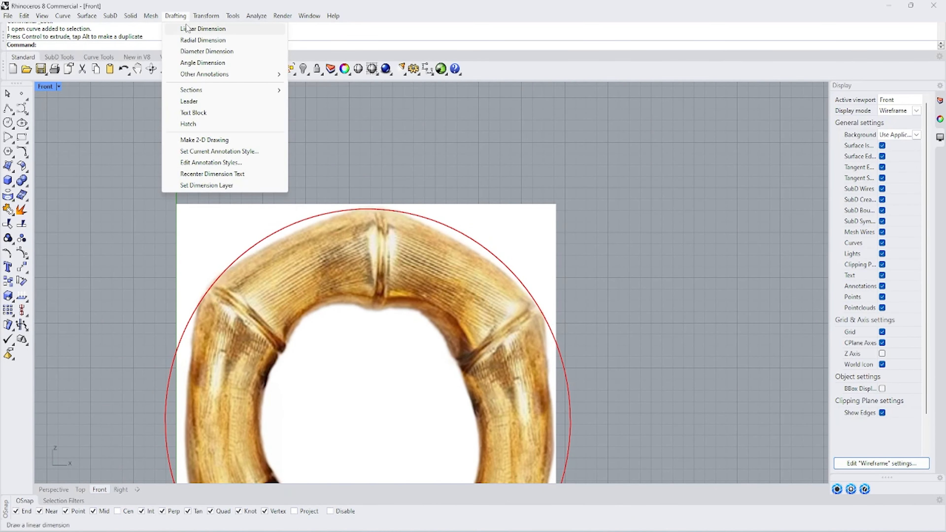
pyautogui.click(196, 29)
pyautogui.scroll(3, 376, 198)
pyautogui.click(363, 138)
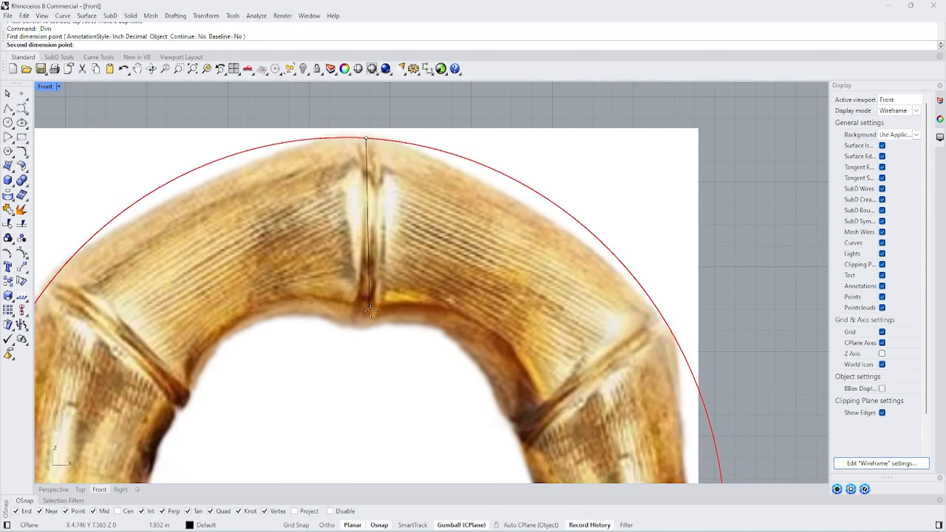
pyautogui.click(362, 326)
pyautogui.scroll(-5, 362, 326)
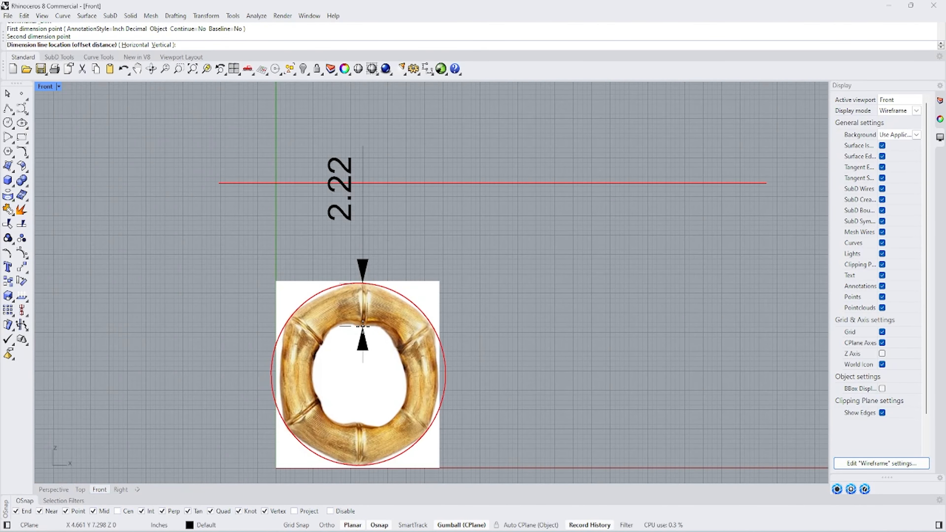
pyautogui.press('Escape')
# Measure between the midpoints of the upper-left and top bamboo joints with an aligned dimension and delete the dimension
pyautogui.moveTo(364, 207); pyautogui.dragTo(355, 241, button='right')
pyautogui.scroll(3, 351, 351)
pyautogui.moveTo(350, 351); pyautogui.dragTo(340, 288, button='right')
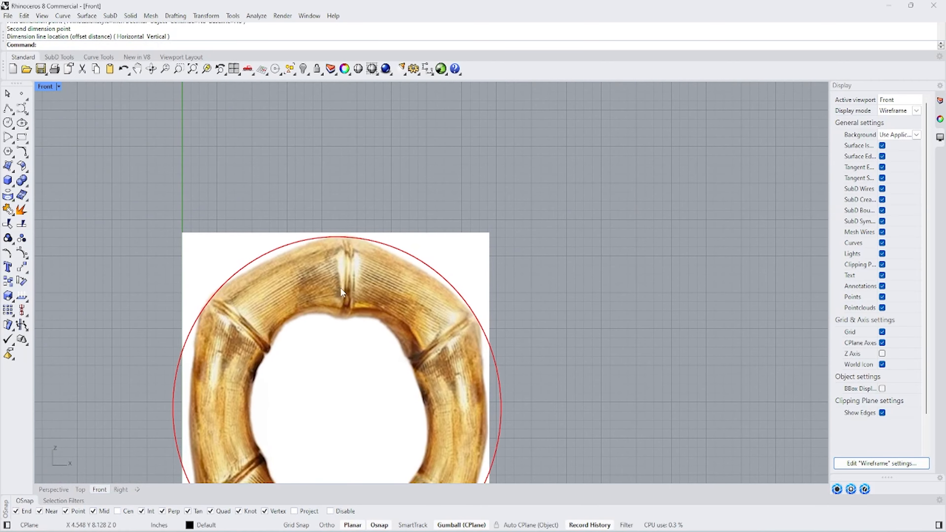
pyautogui.click(186, 17)
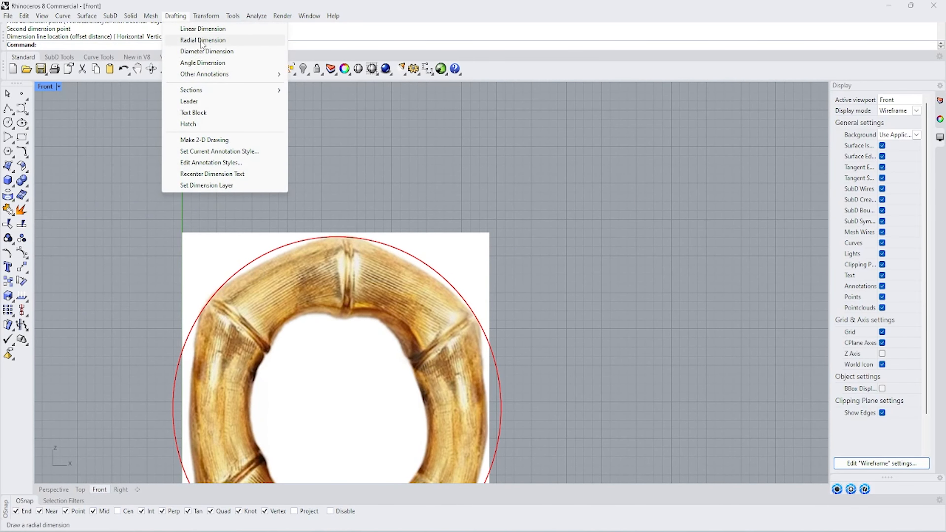
pyautogui.click(203, 63)
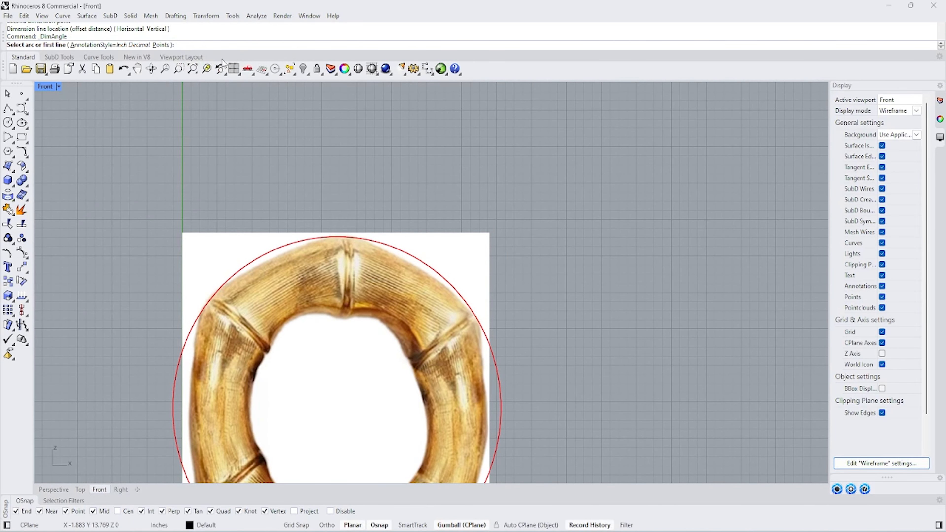
pyautogui.click(184, 17)
pyautogui.moveTo(210, 76)
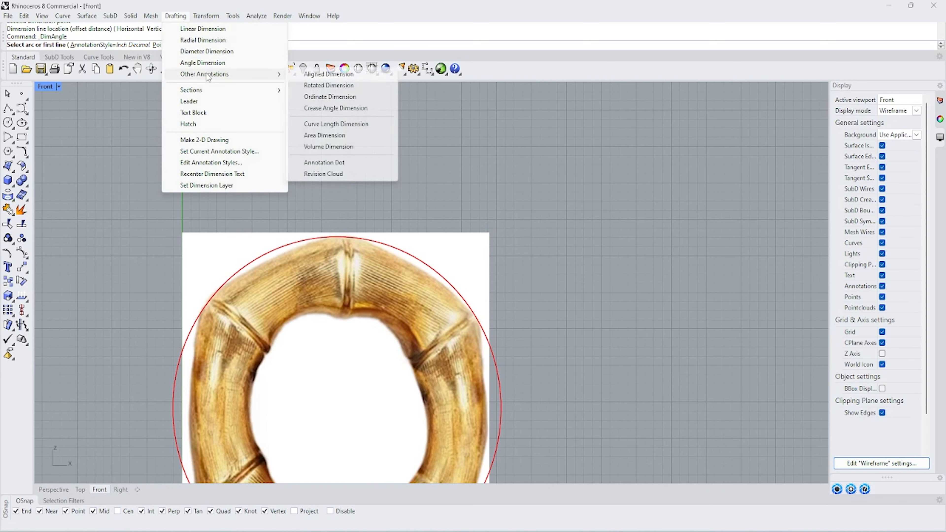
pyautogui.click(312, 76)
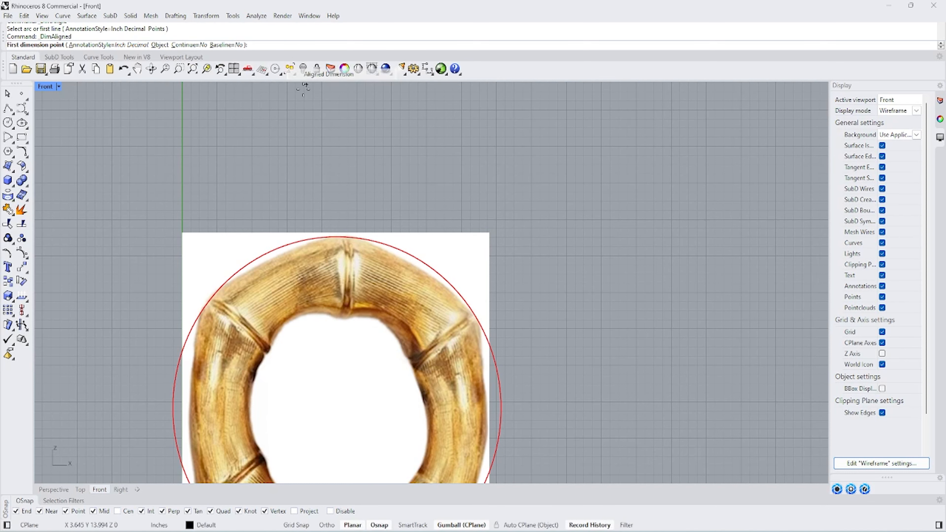
pyautogui.click(244, 317)
pyautogui.click(341, 265)
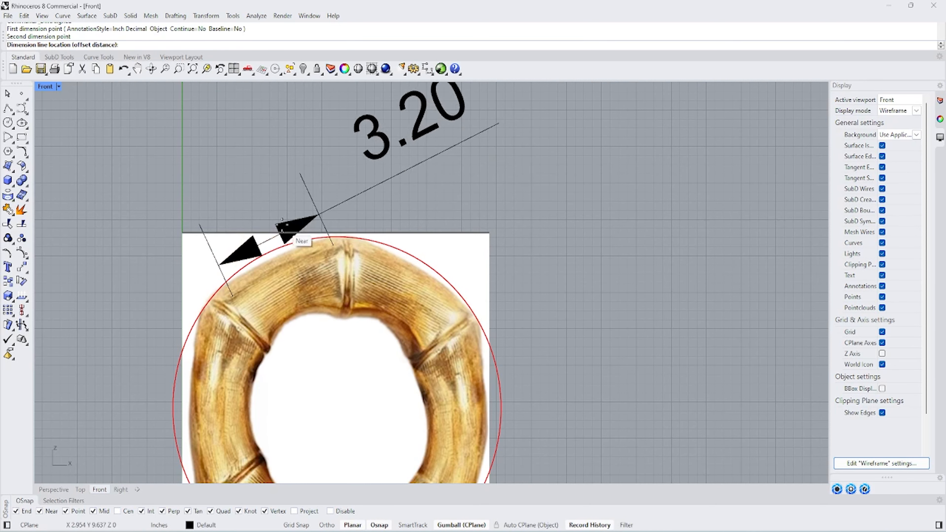
pyautogui.click(318, 208)
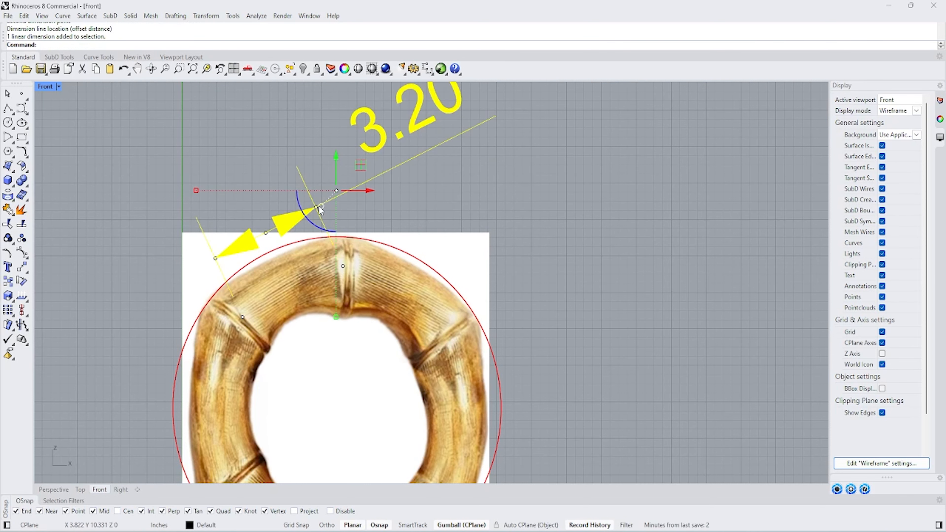
pyautogui.press('Delete')
pyautogui.scroll(-3, 320, 207)
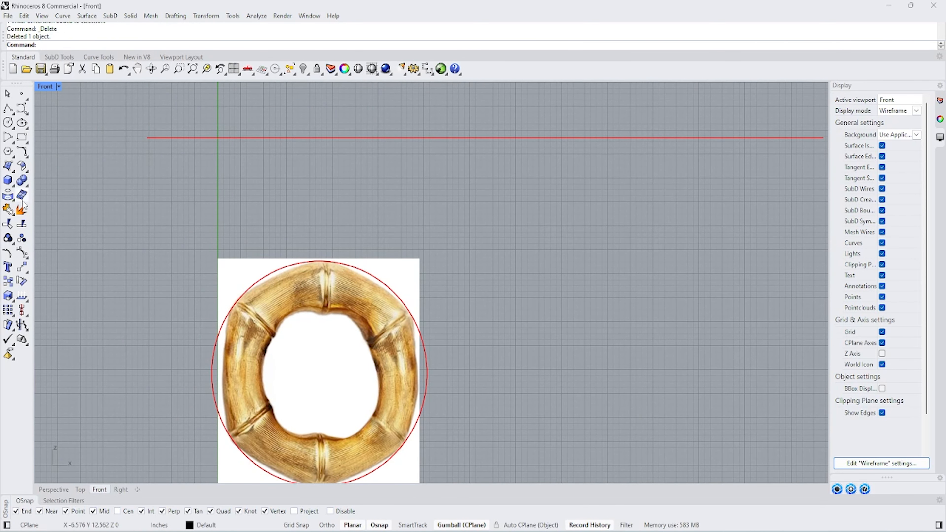
# Draw a rectangle 4 inches long and 2.5 inches high in the empty space to the right above the ring picture
pyautogui.click(22, 137)
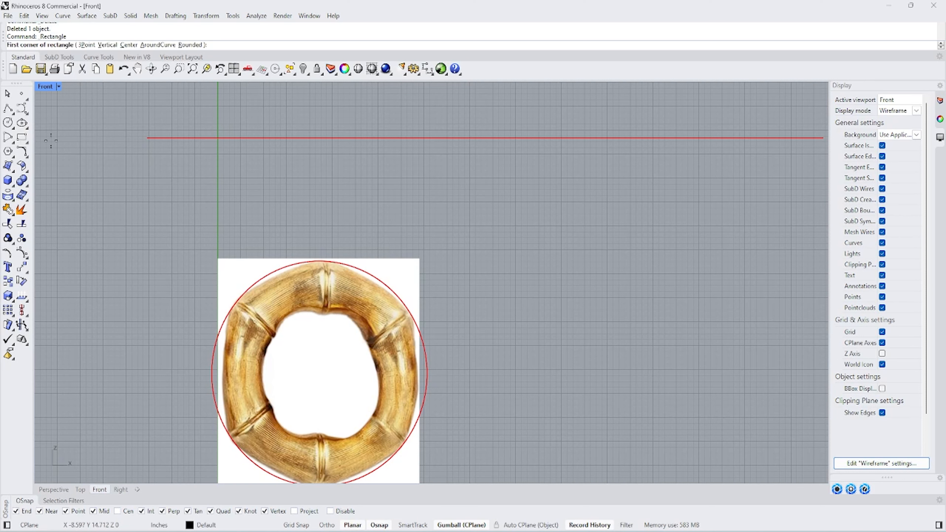
pyautogui.scroll(2, 418, 190)
pyautogui.click(405, 175)
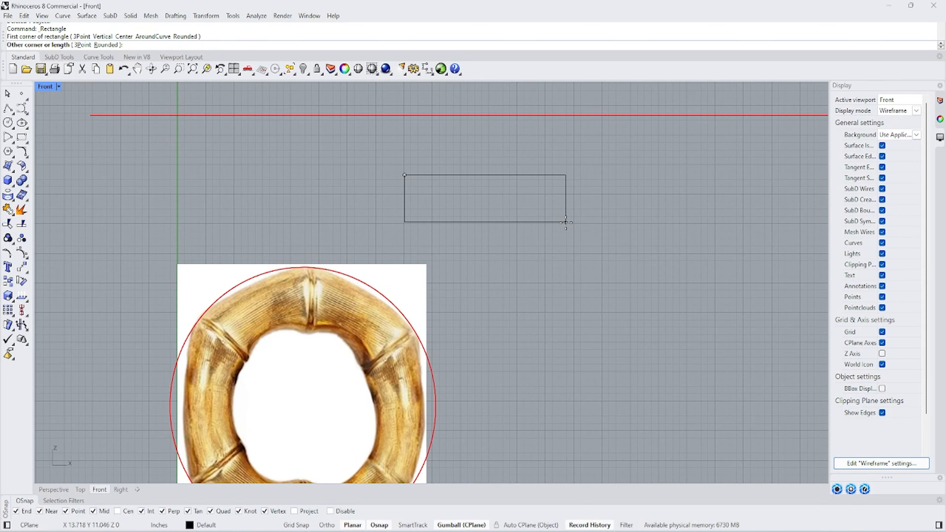
pyautogui.write('4')
pyautogui.press('Return')
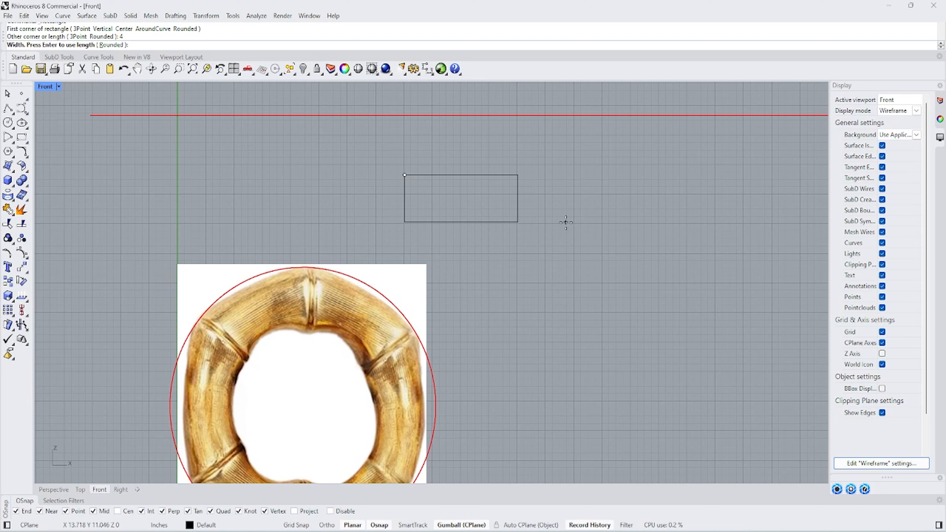
pyautogui.write('2.5')
pyautogui.press('Return')
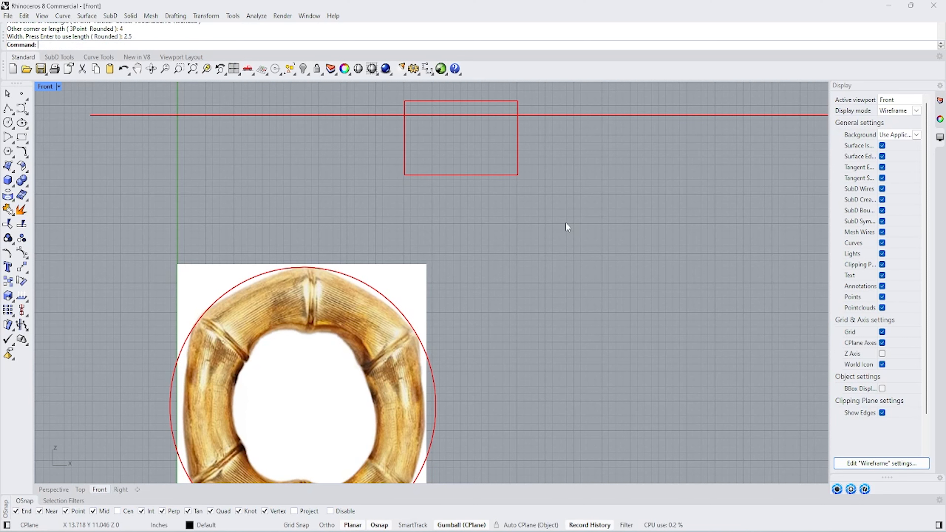
# Move the rectangle down and to the right, clear of the long horizontal line
pyautogui.moveTo(483, 145); pyautogui.dragTo(486, 216, button='right')
pyautogui.scroll(2, 485, 215)
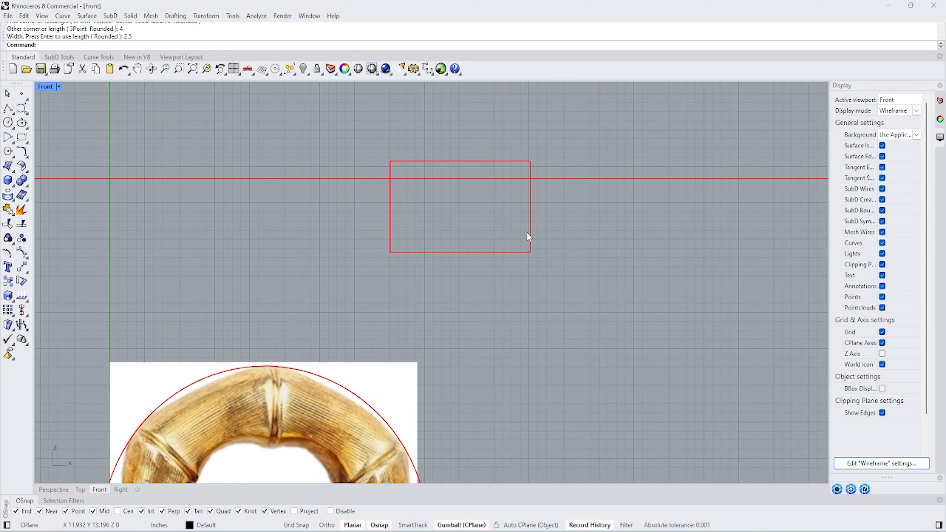
pyautogui.click(529, 235)
pyautogui.scroll(-1, 528, 236)
pyautogui.moveTo(514, 213); pyautogui.dragTo(592, 269)
pyautogui.moveTo(626, 283); pyautogui.dragTo(583, 266, button='right')
pyautogui.click(259, 250)
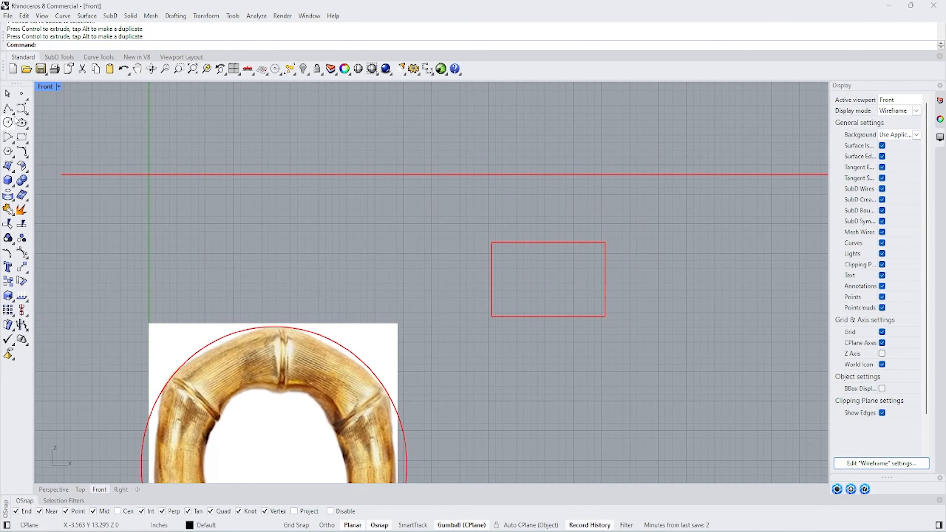
# Draw a vertical centre line from the midpoint of the rectangle's bottom edge to the midpoint of its top edge
pyautogui.click(8, 109)
pyautogui.click(548, 316)
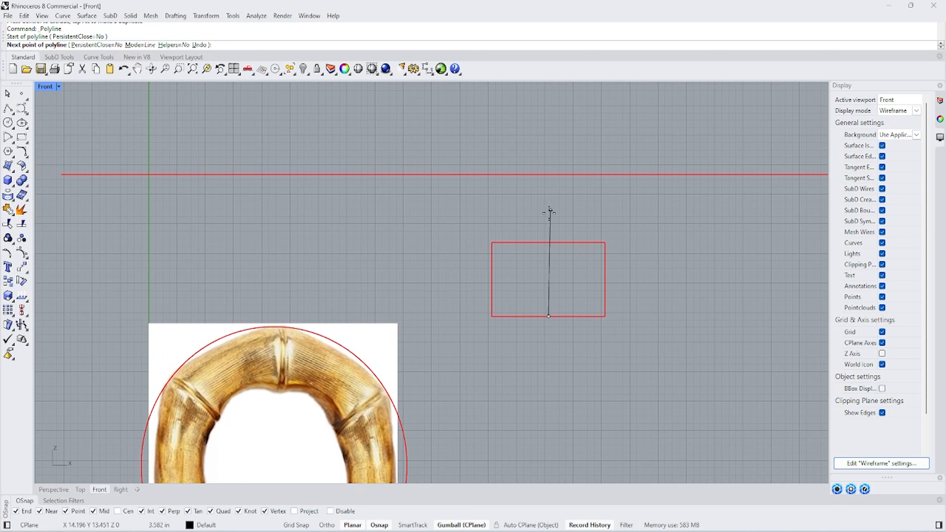
pyautogui.click(548, 243)
pyautogui.press('Return')
# Explode the rectangle into separate edges and delete its bottom edge
pyautogui.click(530, 243)
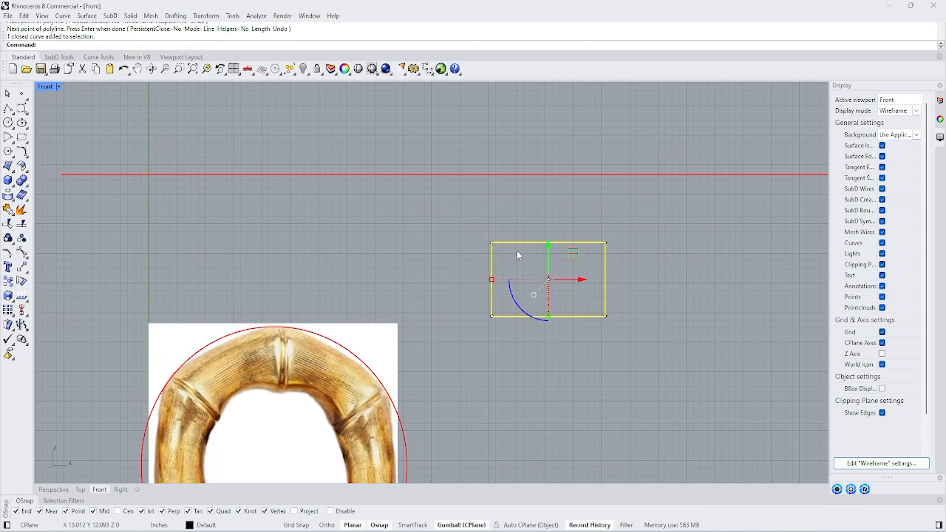
pyautogui.click(516, 252)
pyautogui.click(505, 243)
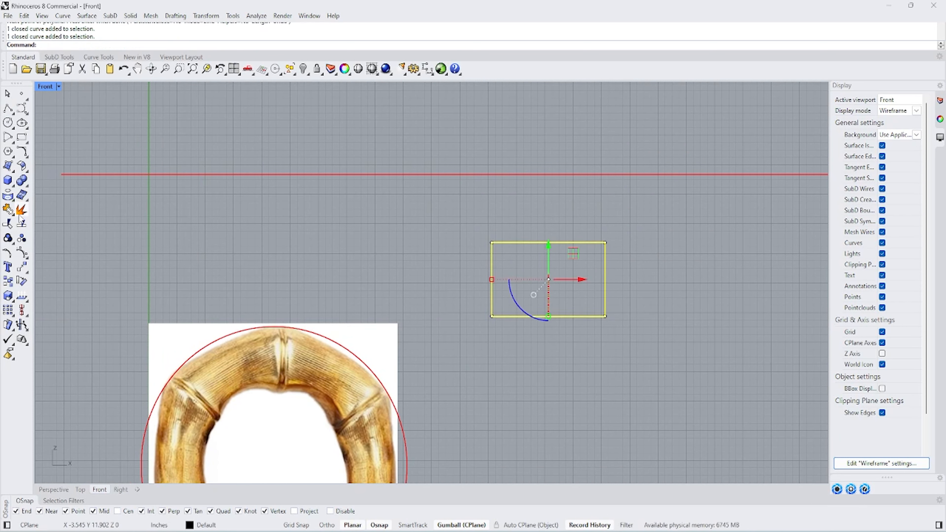
pyautogui.click(22, 224)
pyautogui.click(500, 250)
pyautogui.click(501, 243)
pyautogui.scroll(4, 549, 260)
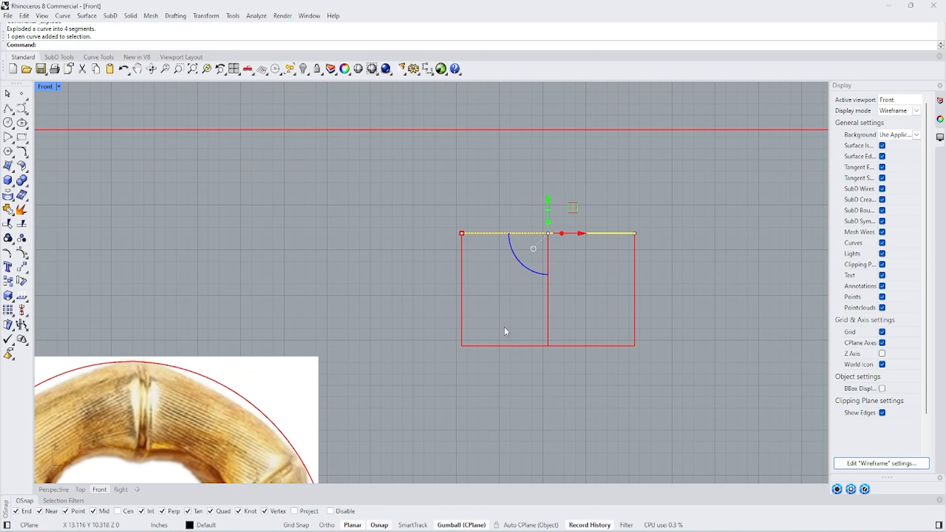
pyautogui.click(526, 359)
pyautogui.click(526, 347)
pyautogui.press('Delete')
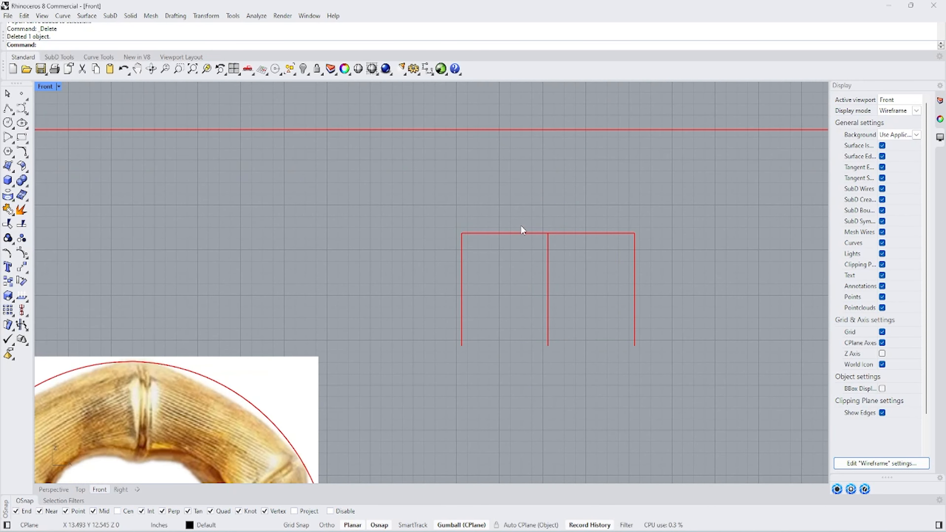
# Rebuild the rectangle's top edge with 3 points at degree 2 and pull its middle control point down to form a concave curve
pyautogui.click(522, 233)
pyautogui.write('Rebuild')
pyautogui.press('Return')
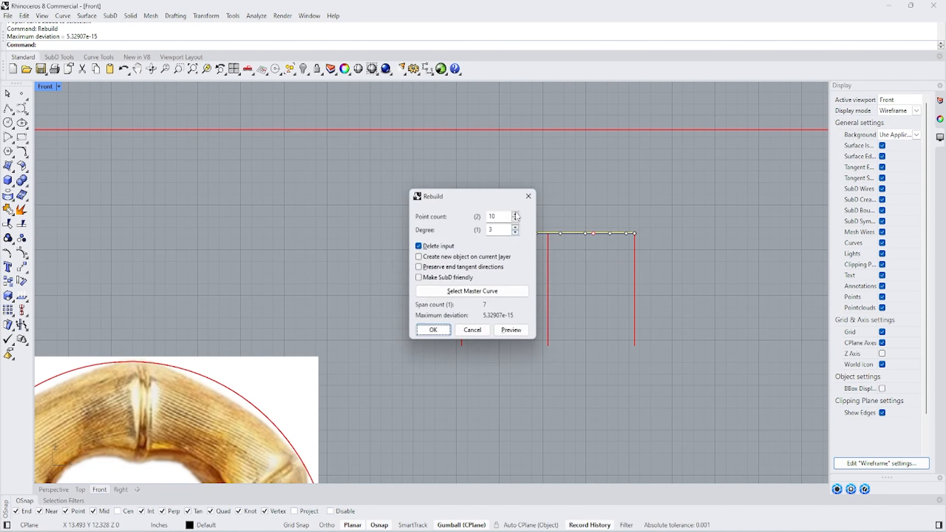
pyautogui.press('Return')
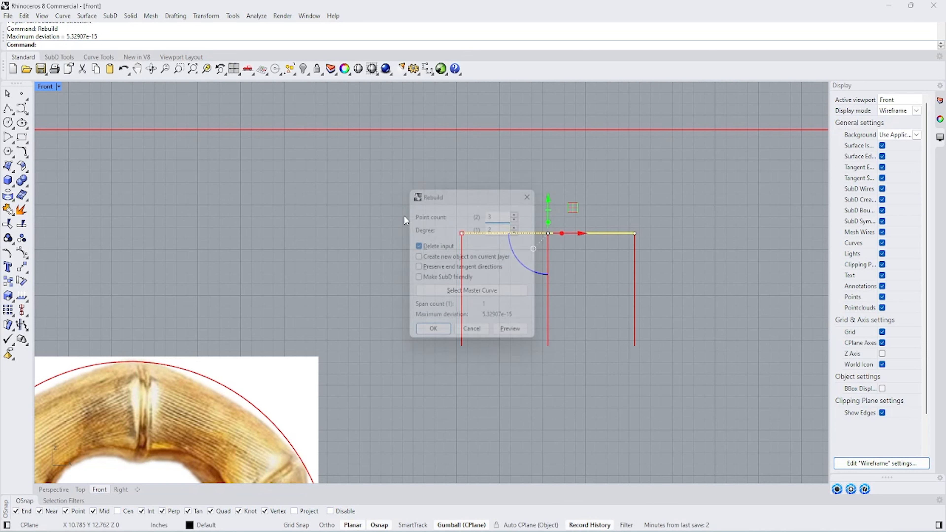
pyautogui.press('Escape')
pyautogui.click(548, 233)
pyautogui.moveTo(550, 223); pyautogui.dragTo(550, 256)
# Mirror the concave top curve downward across a horizontal axis through the vertical centre line's midpoint
pyautogui.click(508, 246)
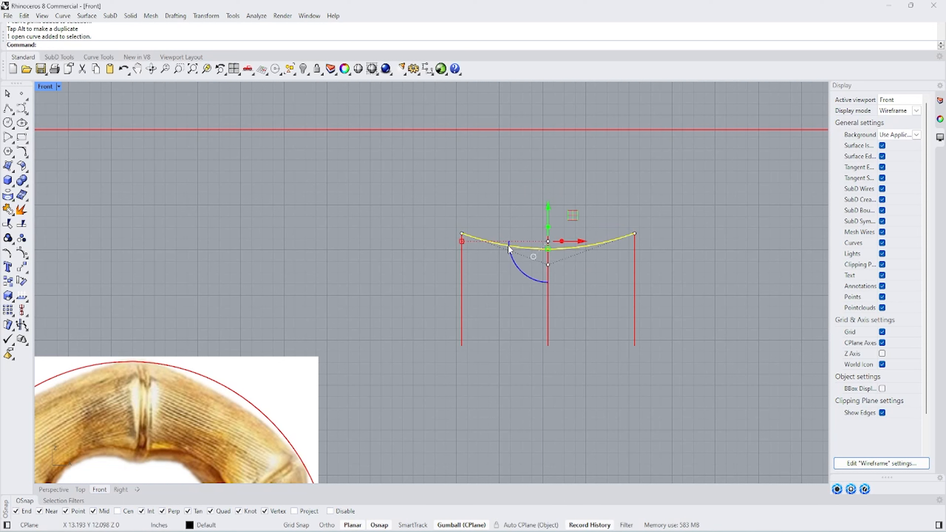
pyautogui.write('Mirror')
pyautogui.press('Return')
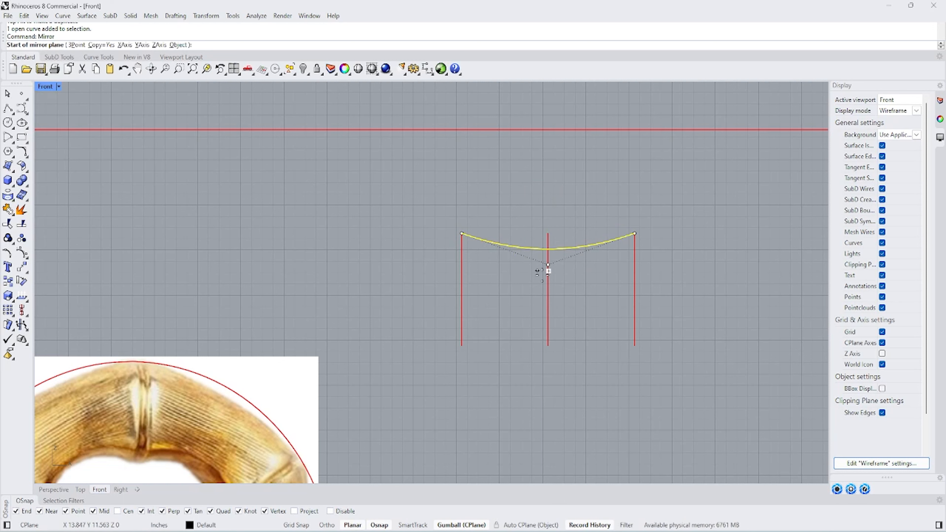
pyautogui.click(548, 290)
pyautogui.click(694, 320)
pyautogui.hotkey('ctrl', 'z')
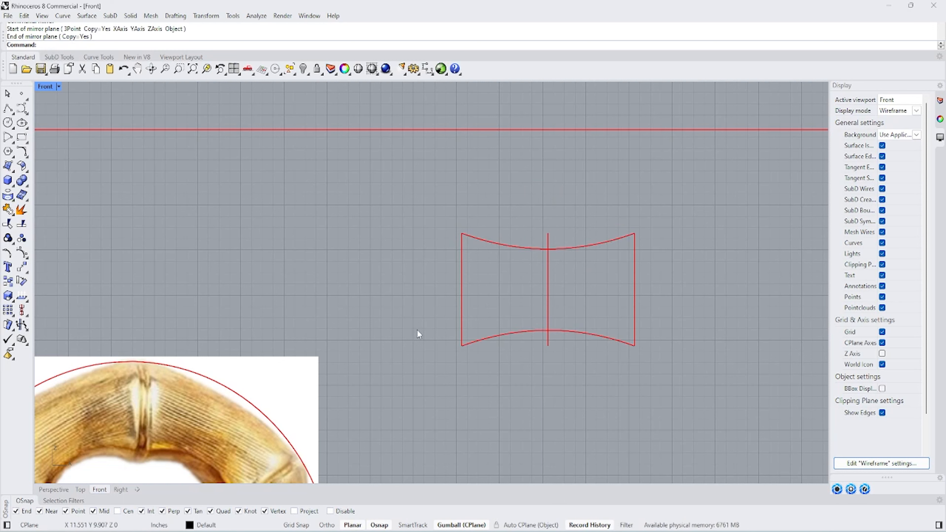
pyautogui.scroll(2, 419, 330)
pyautogui.click(7, 108)
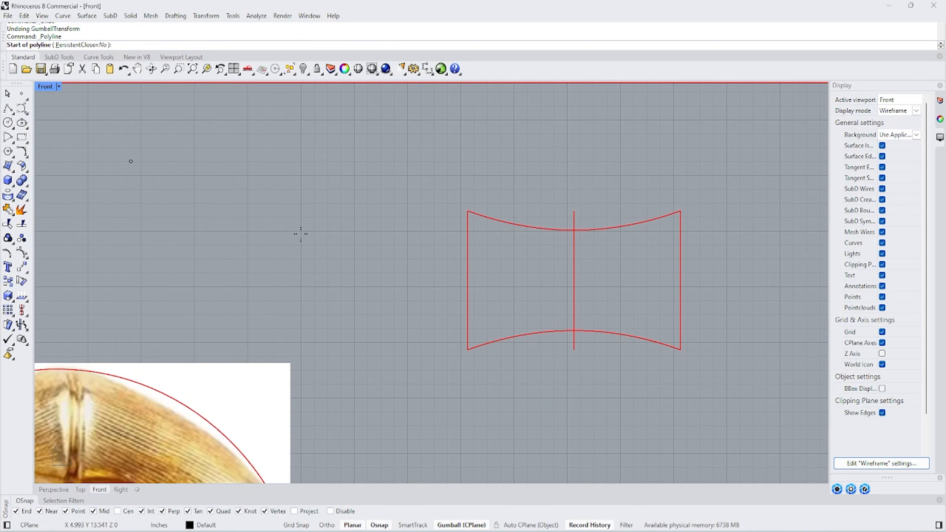
pyautogui.click(574, 281)
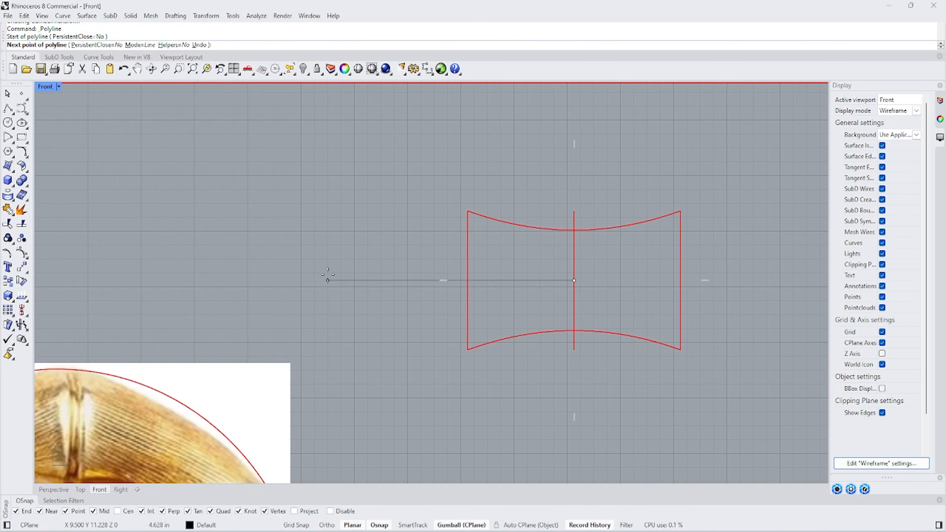
pyautogui.press('Escape')
# Draw a horizontal line from the vertical centre line's midpoint leftward well past the segment's left edge
pyautogui.press('Return')
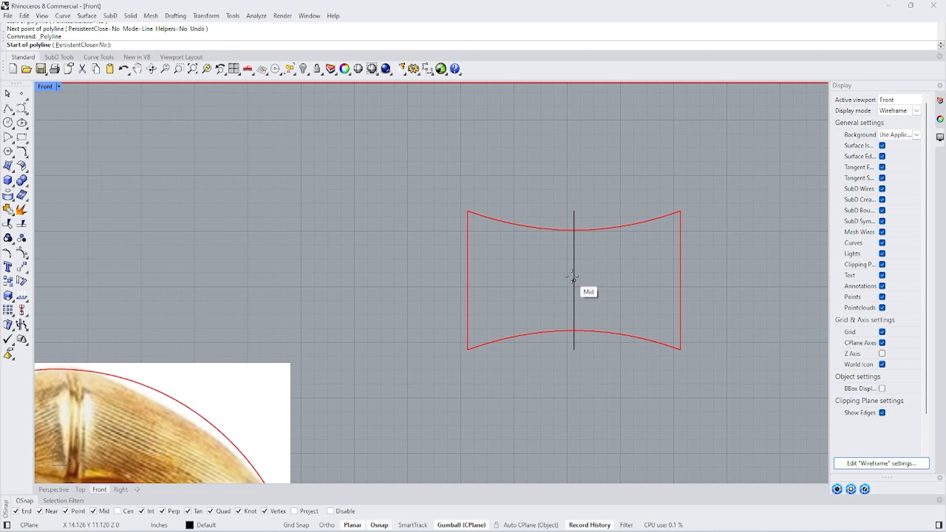
pyautogui.click(574, 281)
pyautogui.click(359, 281)
pyautogui.press('Return')
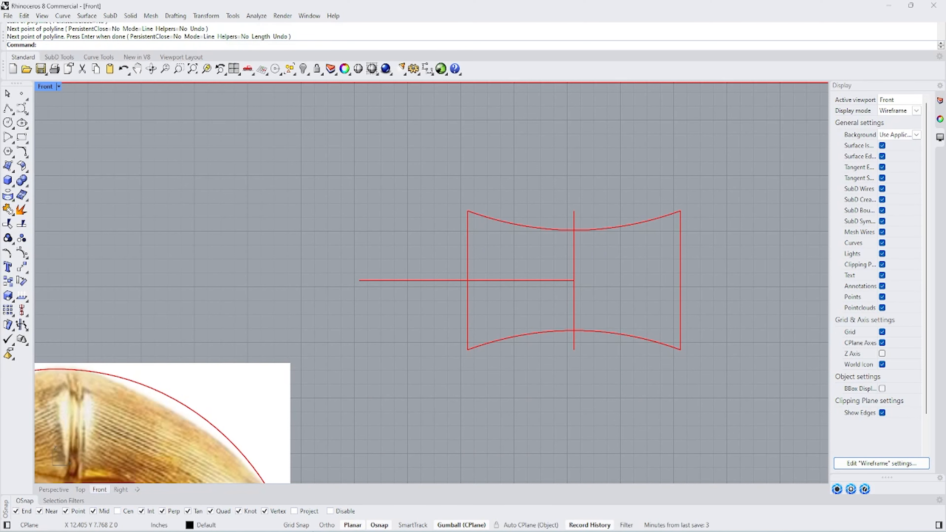
# Delete the left vertical edge of the bamboo segment outline
pyautogui.scroll(2, 476, 208)
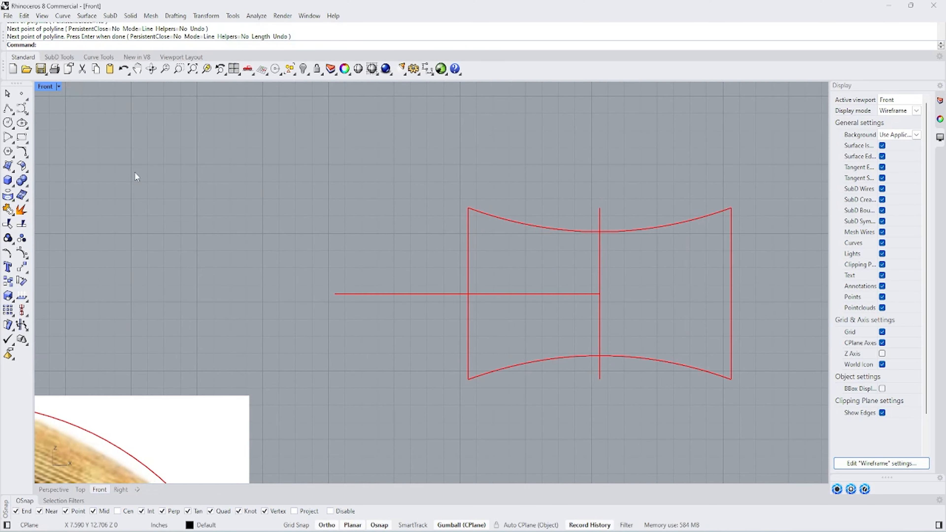
pyautogui.click(6, 110)
pyautogui.scroll(2, 455, 275)
pyautogui.press('Escape')
pyautogui.click(471, 244)
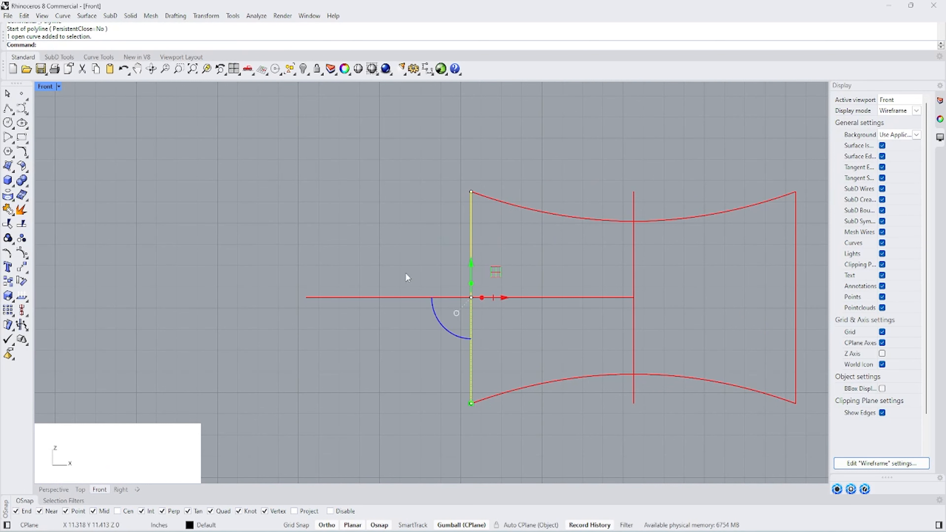
pyautogui.press('Delete')
# Draw a stepped polyline from the top curve's left end: 0.125 inch down, 0.125 inch left, and straight down past the lower curve
pyautogui.press('Return')
pyautogui.click(471, 192)
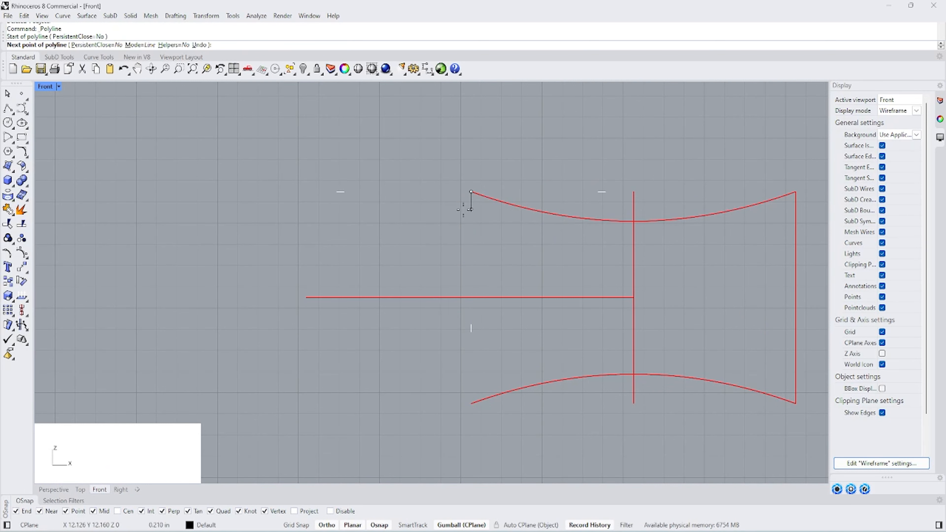
pyautogui.write('.1')
pyautogui.press('Return')
pyautogui.write('25')
pyautogui.press('Return')
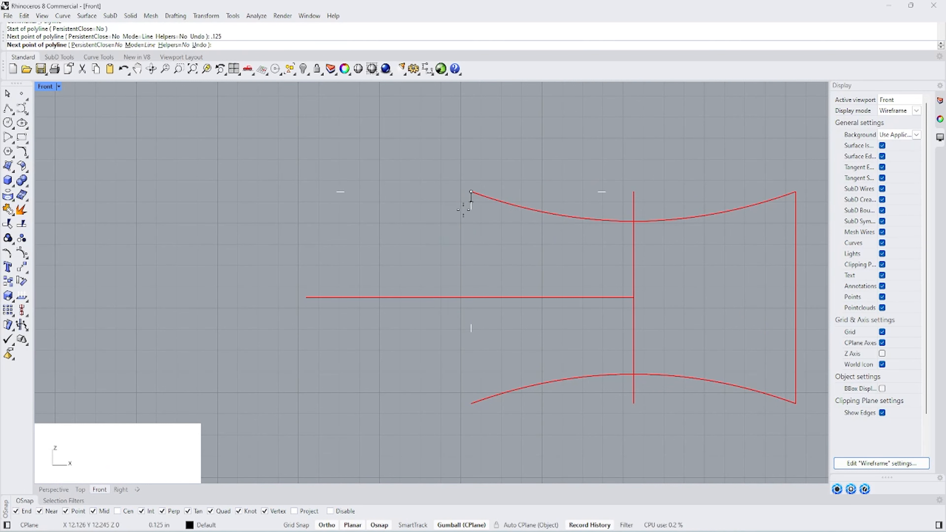
pyautogui.click(463, 209)
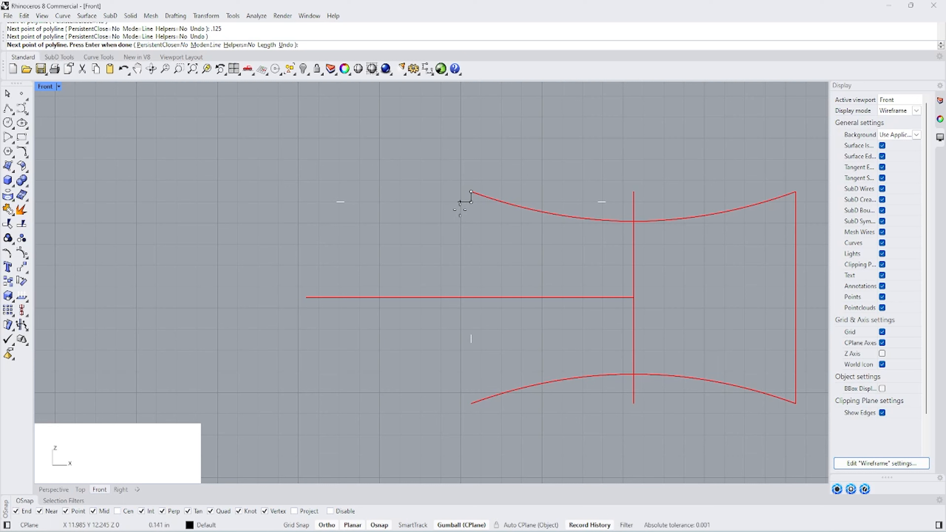
pyautogui.write('.125')
pyautogui.press('Return')
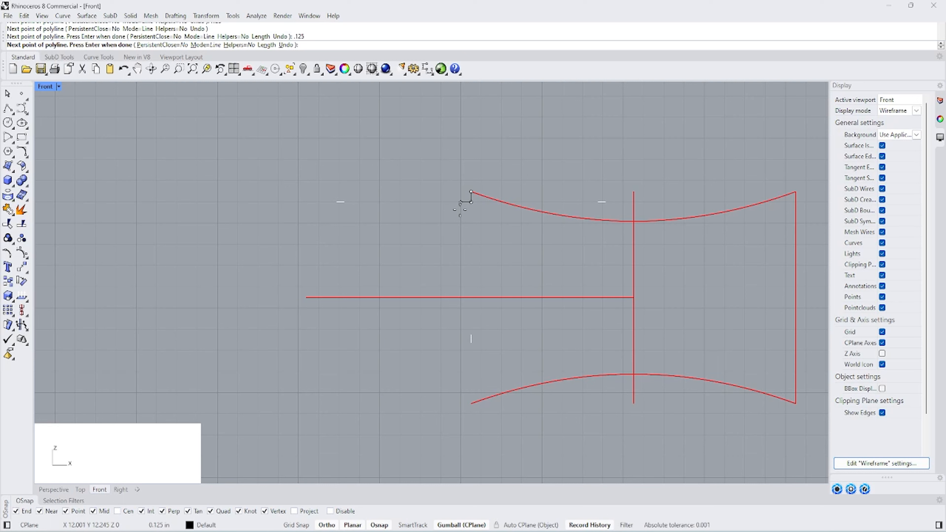
pyautogui.click(460, 208)
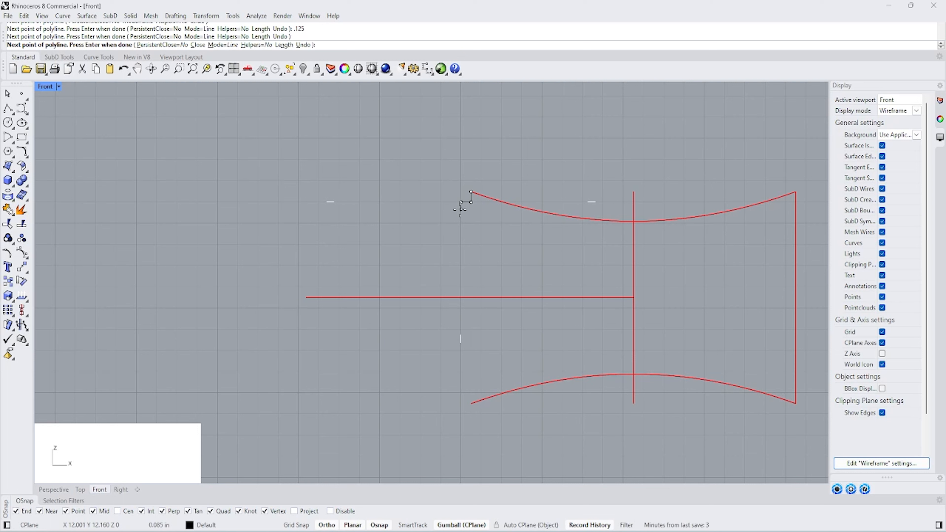
pyautogui.click(450, 449)
pyautogui.press('Return')
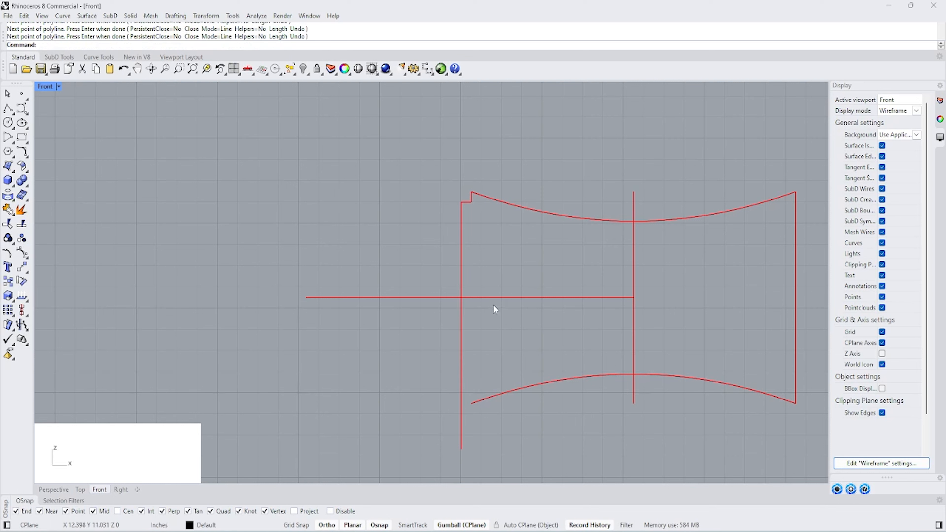
# Try to trim the lower curve with the horizontal line as the cutting object
pyautogui.click(488, 298)
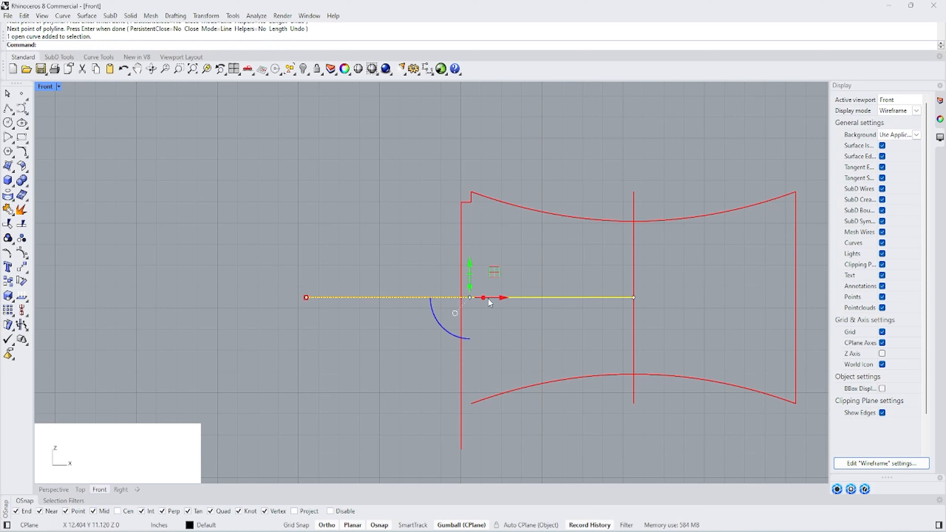
pyautogui.click(9, 223)
pyautogui.click(510, 390)
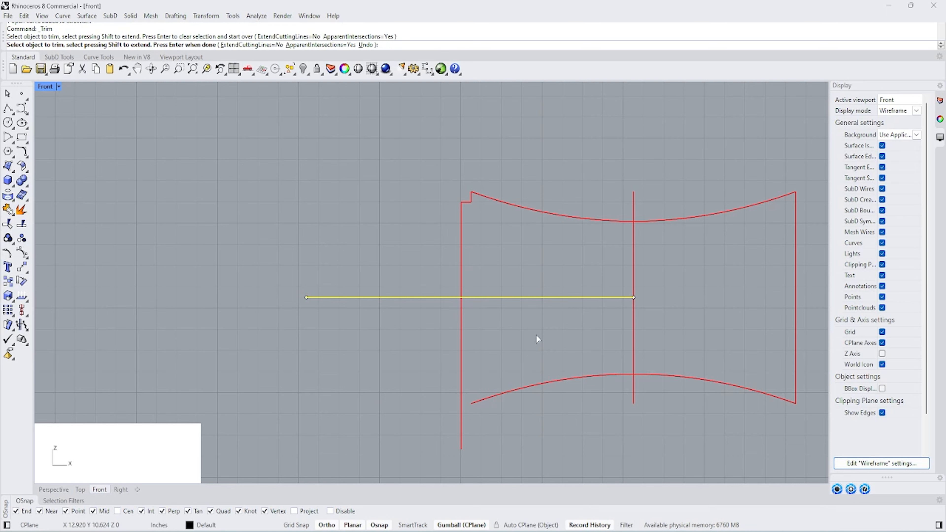
pyautogui.press('Return')
# Stretch the horizontal line's right end straight across until it passes the segment's right edge
pyautogui.click(634, 298)
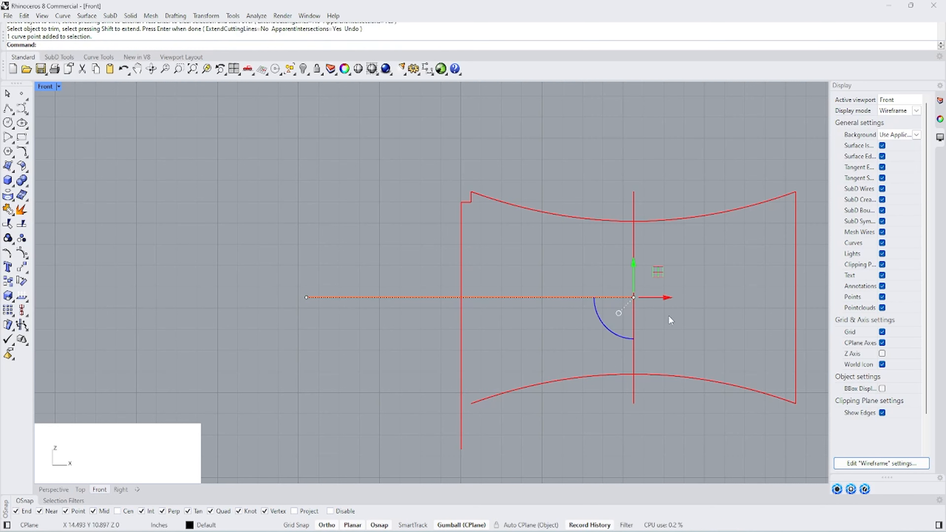
pyautogui.moveTo(667, 298); pyautogui.dragTo(826, 305)
pyautogui.moveTo(810, 309); pyautogui.dragTo(692, 323, button='right')
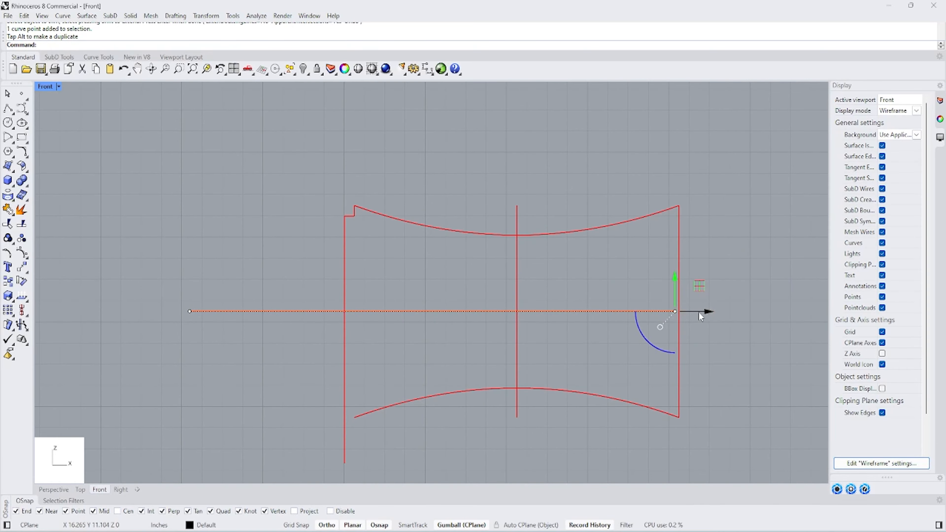
pyautogui.moveTo(713, 312); pyautogui.dragTo(759, 312)
pyautogui.click(749, 265)
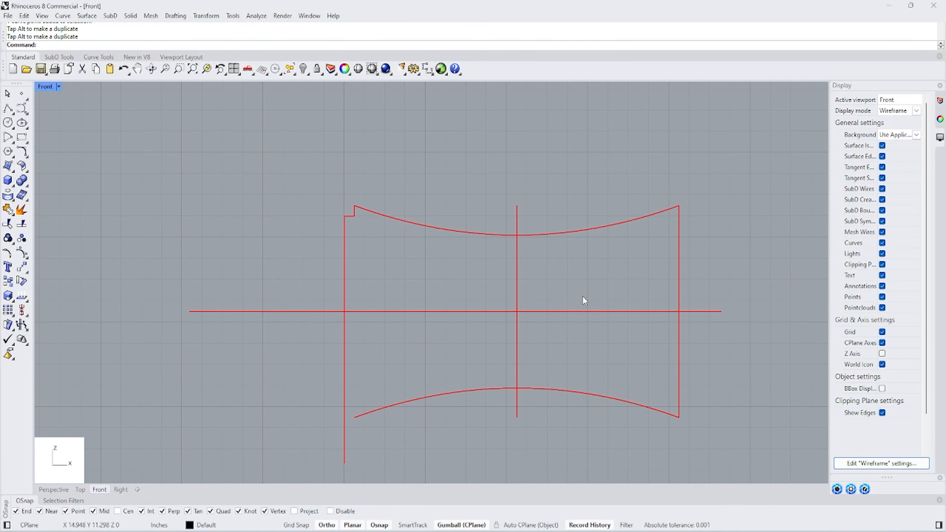
# Trim the outline to its upper-left quarter with the two centre lines, and join the stepped edge to the remaining half of the concave curve
pyautogui.moveTo(583, 295); pyautogui.dragTo(492, 327)
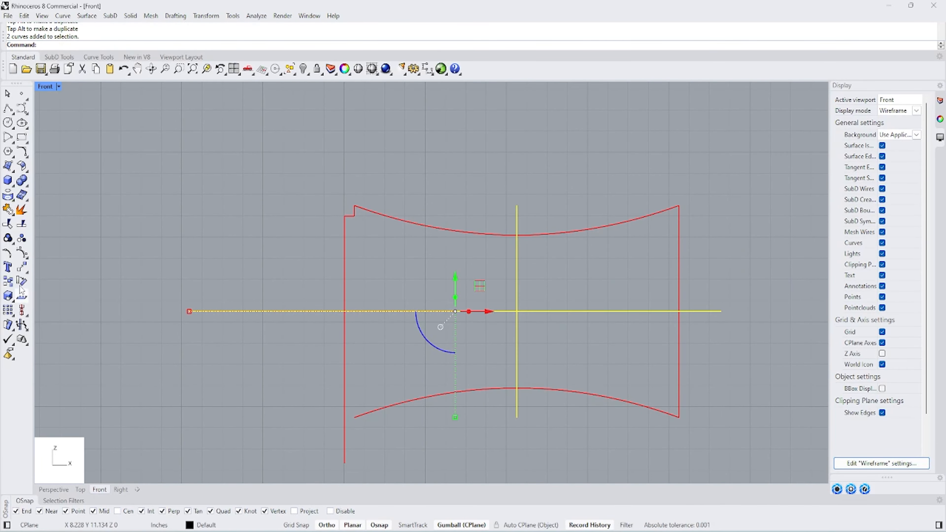
pyautogui.click(15, 228)
pyautogui.moveTo(714, 369); pyautogui.dragTo(215, 457)
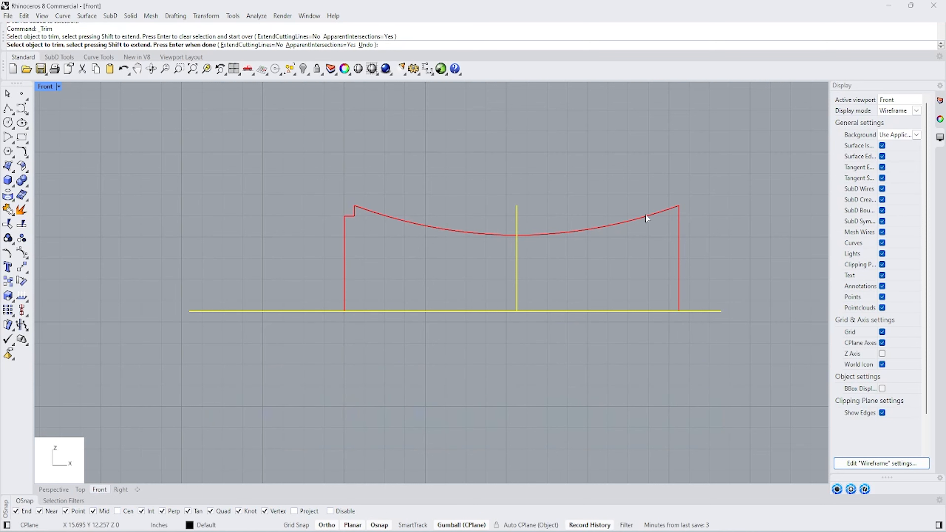
pyautogui.moveTo(728, 180); pyautogui.dragTo(650, 242)
pyautogui.press('Return')
pyautogui.moveTo(288, 161); pyautogui.dragTo(518, 345)
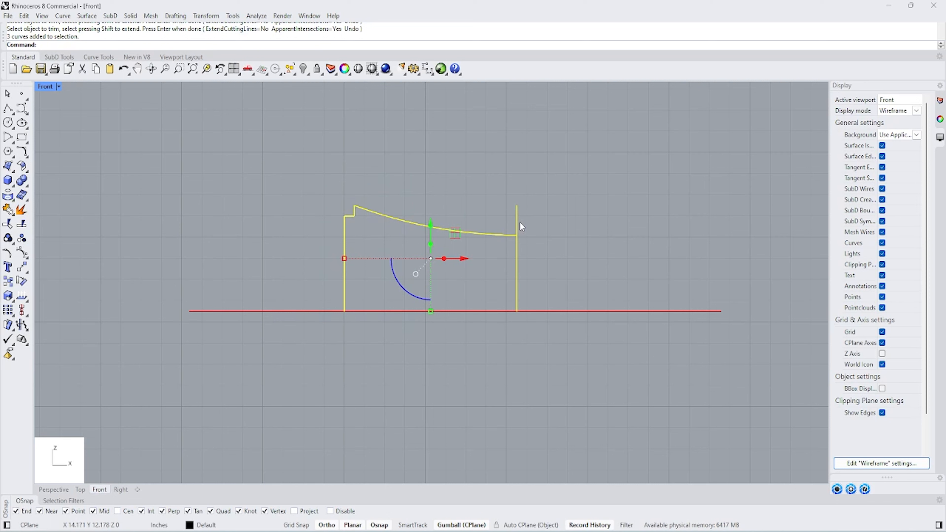
pyautogui.click(7, 210)
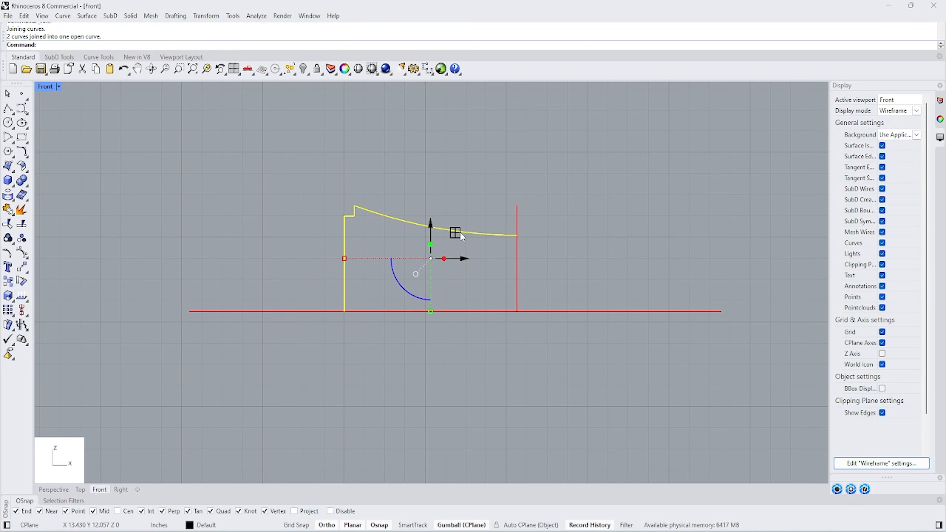
pyautogui.write('Mirror')
pyautogui.press('Return')
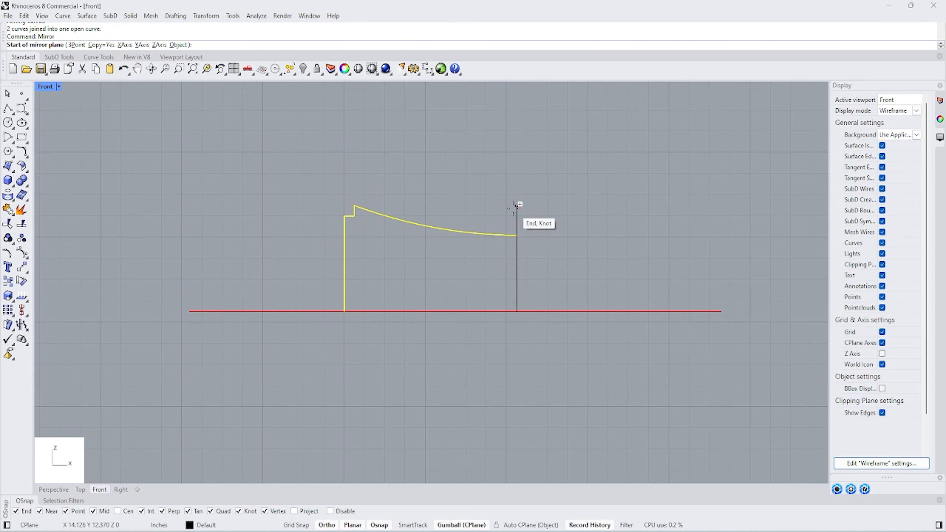
pyautogui.click(517, 206)
pyautogui.click(518, 144)
pyautogui.hotkey('ctrl', 'z')
pyautogui.rightClick(532, 214)
pyautogui.click(496, 202)
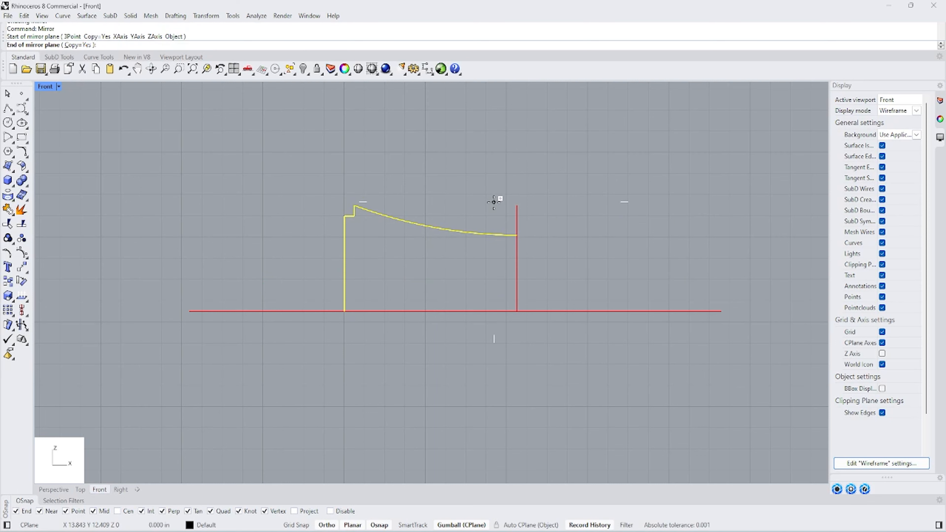
pyautogui.press('Escape')
# Mirror the joined half profile about the vertical centre line and join both halves into one curve
pyautogui.rightClick(518, 203)
pyautogui.click(517, 206)
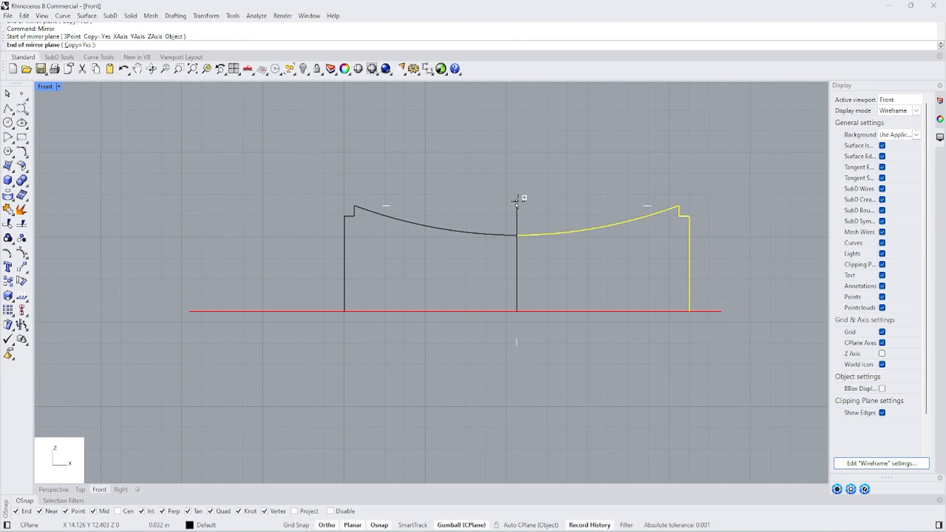
pyautogui.click(518, 168)
pyautogui.keyDown('shift'); pyautogui.click(540, 233); pyautogui.keyUp('shift')
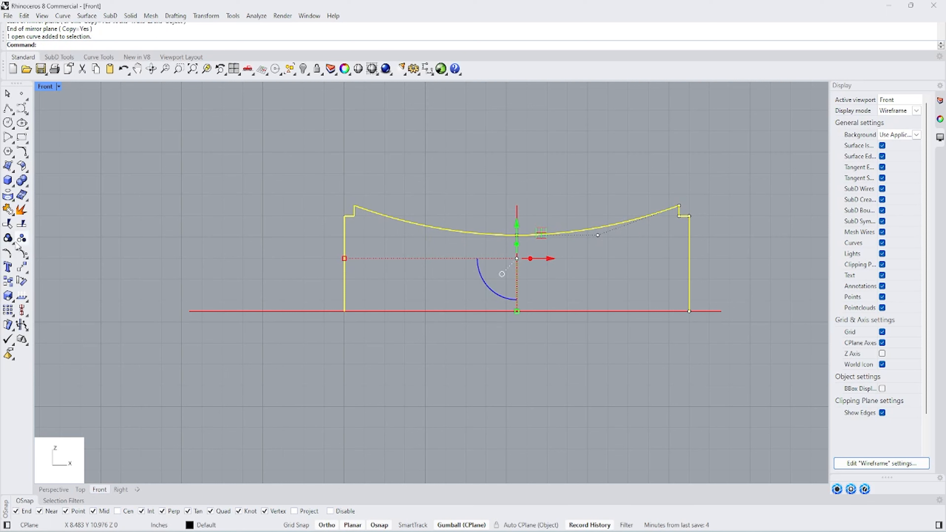
pyautogui.click(8, 210)
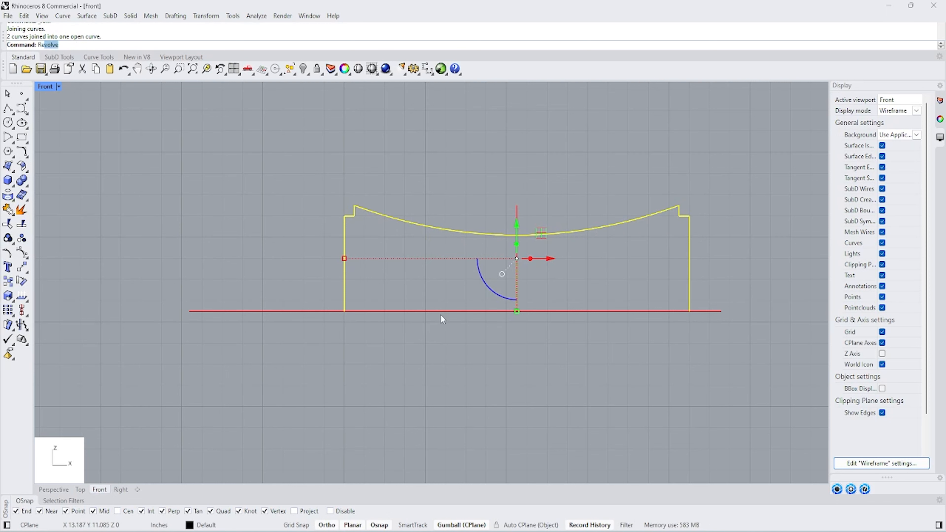
# Revolve the profile a full 360 degrees about the horizontal centre line between its two lower endpoints
pyautogui.press('Return')
pyautogui.click(345, 311)
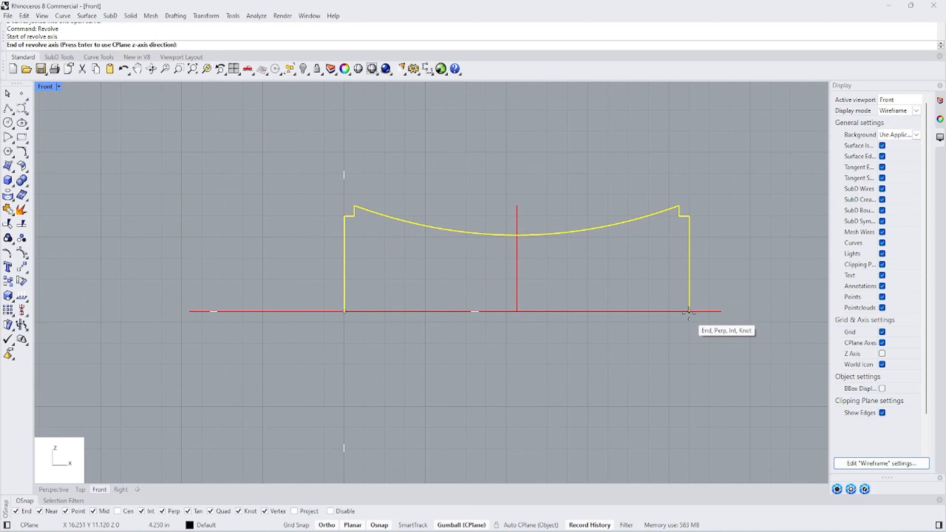
pyautogui.click(689, 311)
pyautogui.press('Return')
pyautogui.press('Return')
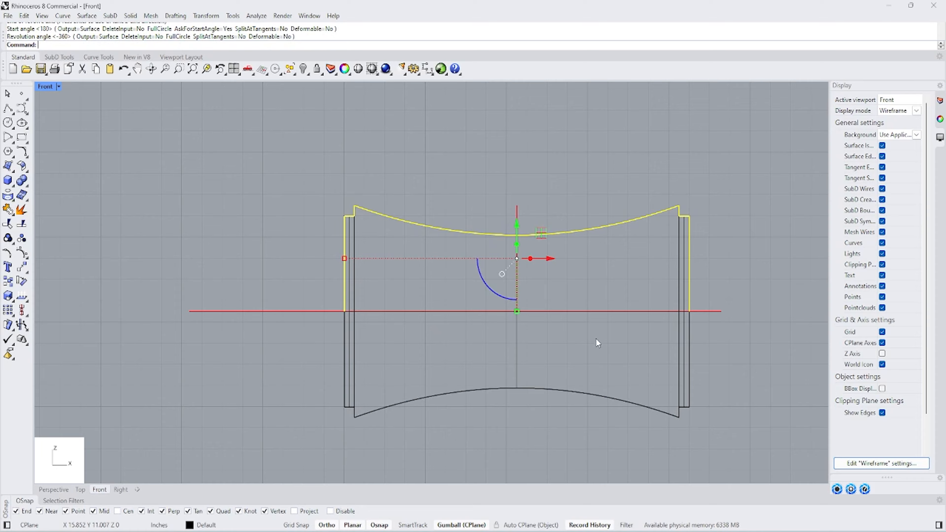
# Show the control points of the revolved segment's profile curve in the Perspective view
pyautogui.click(64, 490)
pyautogui.scroll(-10, 517, 268)
pyautogui.scroll(4, 437, 233)
pyautogui.moveTo(404, 241); pyautogui.dragTo(542, 198, button='right')
pyautogui.scroll(4, 438, 233)
pyautogui.scroll(3, 531, 196)
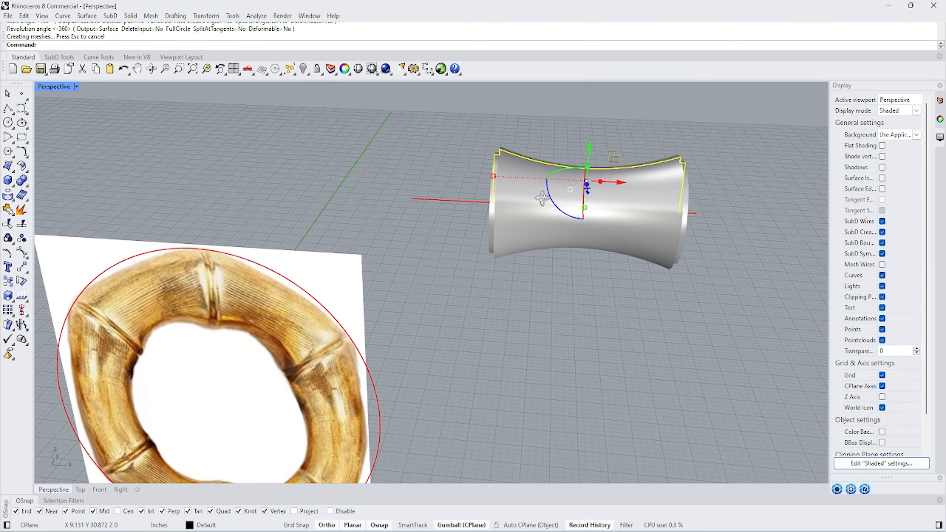
pyautogui.click(563, 126)
pyautogui.scroll(3, 588, 154)
pyautogui.click(598, 175)
pyautogui.press('F10')
pyautogui.moveTo(544, 134); pyautogui.dragTo(588, 176)
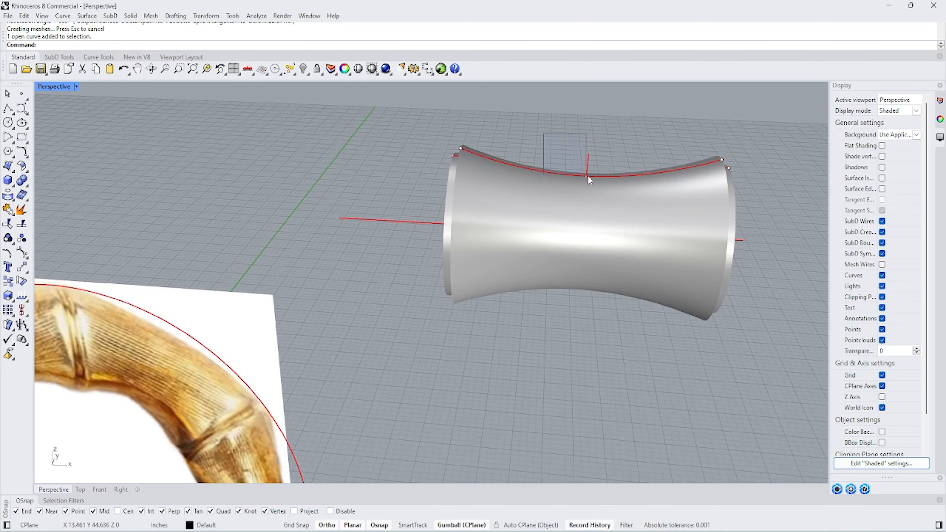
pyautogui.press('F10')
# Try to raise only the middle control point of the profile curve, and undo the move
pyautogui.moveTo(560, 134); pyautogui.dragTo(609, 197)
pyautogui.moveTo(587, 145); pyautogui.dragTo(588, 141)
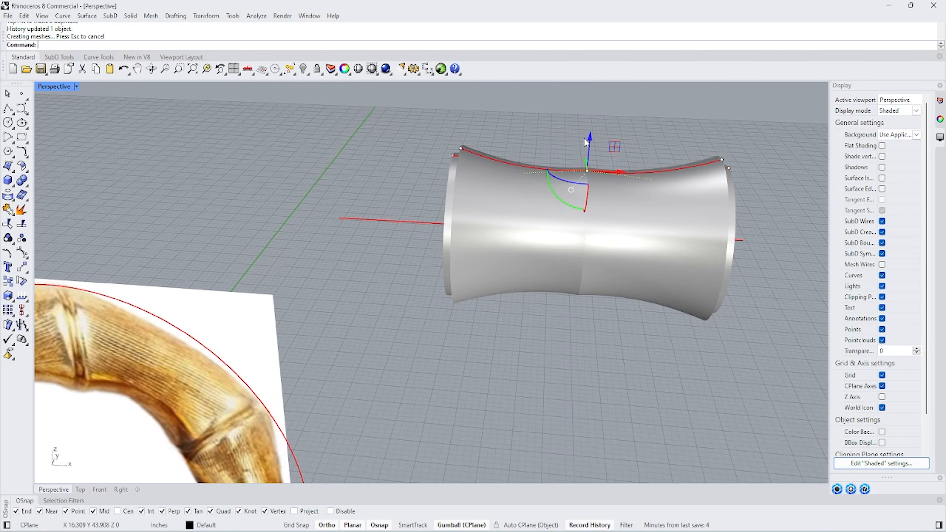
pyautogui.hotkey('ctrl', 'z')
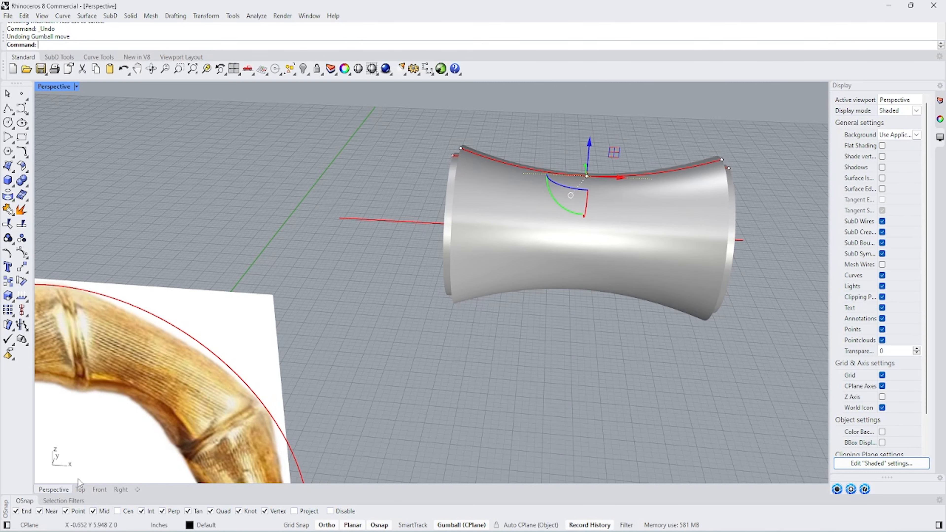
# In the Front view, raise the concave curve's three middle control points together slightly to make the segment's waist shallower
pyautogui.click(100, 489)
pyautogui.scroll(4, 498, 234)
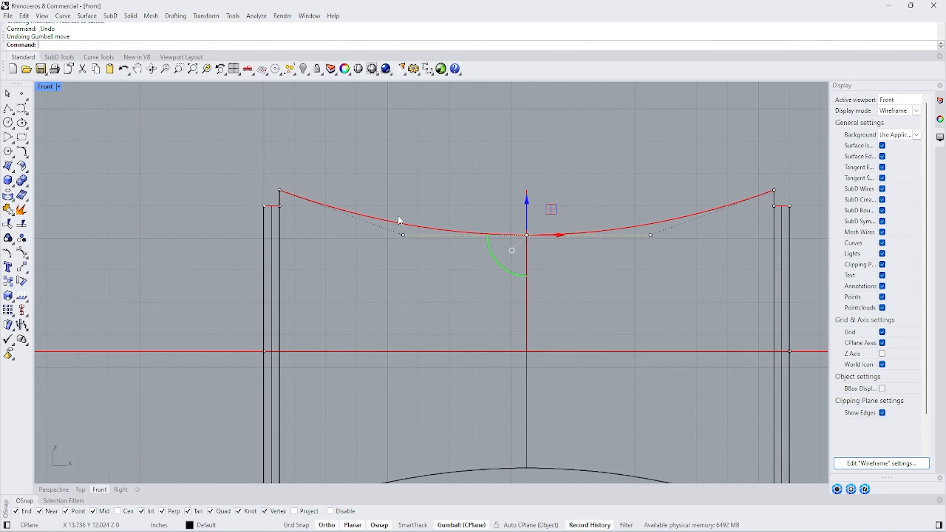
pyautogui.moveTo(346, 190); pyautogui.dragTo(680, 280)
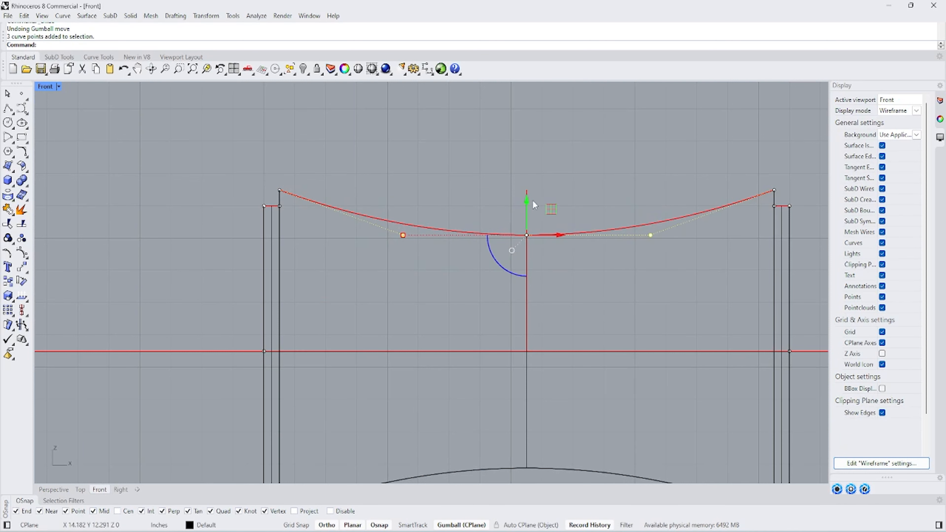
pyautogui.moveTo(533, 201); pyautogui.dragTo(530, 194)
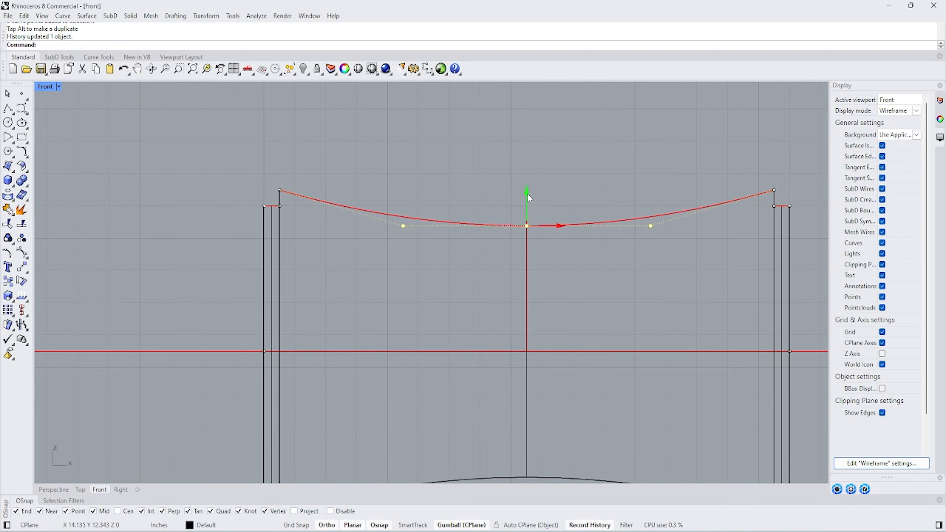
pyautogui.click(455, 197)
# Fillet all edges of the revolved bamboo segment with a 1 mm radius
pyautogui.click(53, 490)
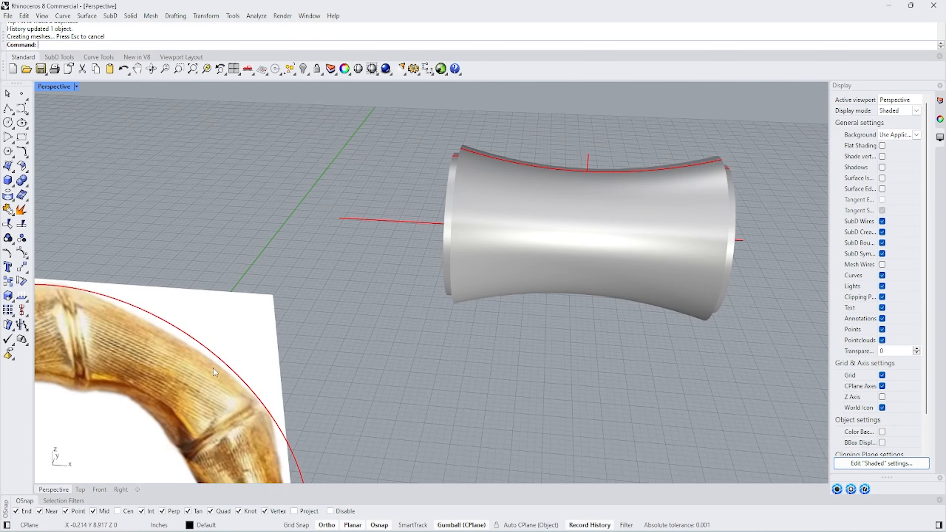
pyautogui.moveTo(528, 232); pyautogui.dragTo(457, 255, button='right')
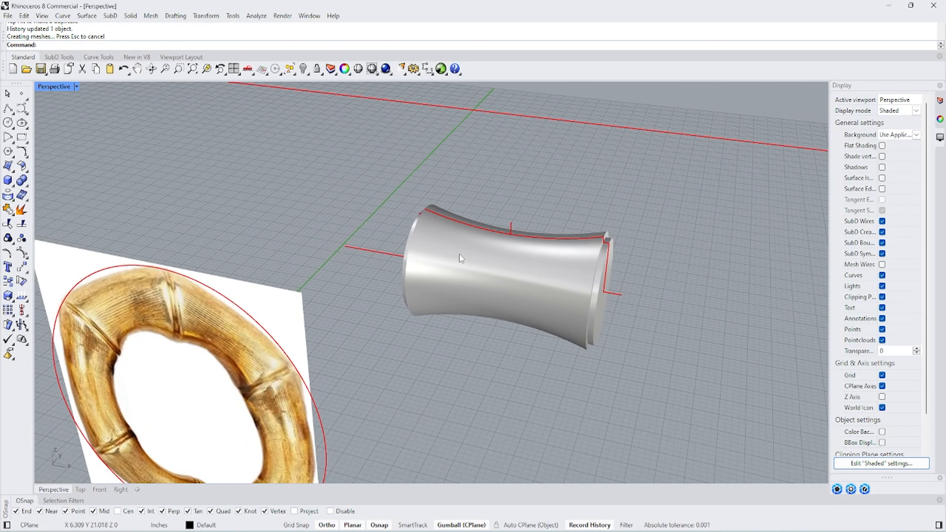
pyautogui.write('Fill')
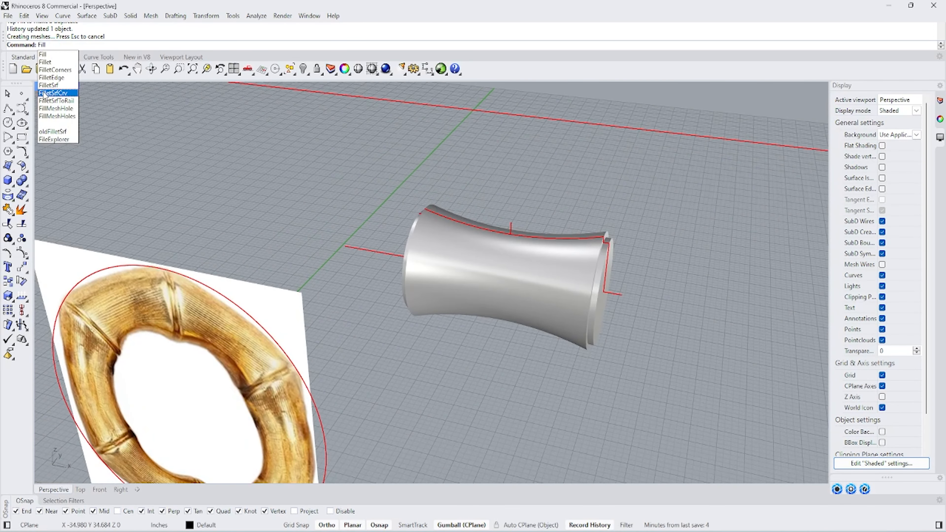
pyautogui.click(51, 78)
pyautogui.click(129, 45)
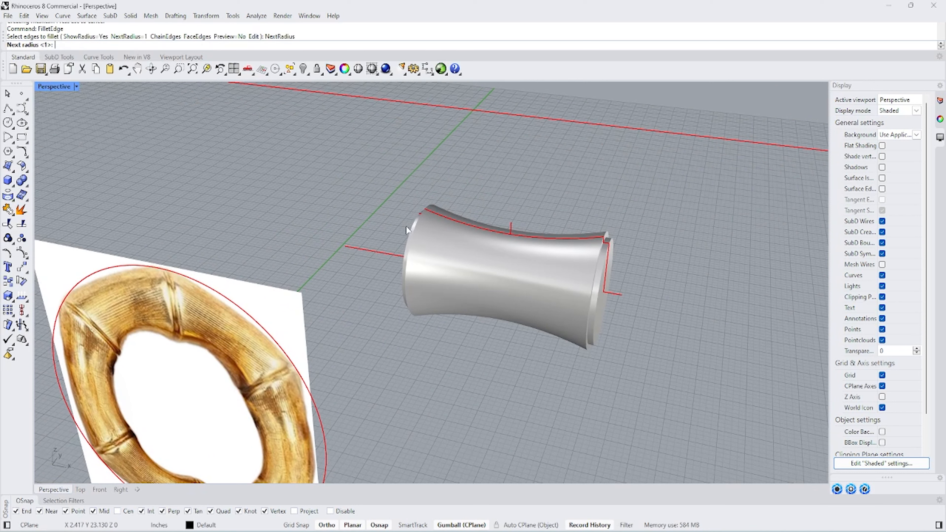
pyautogui.press('Return')
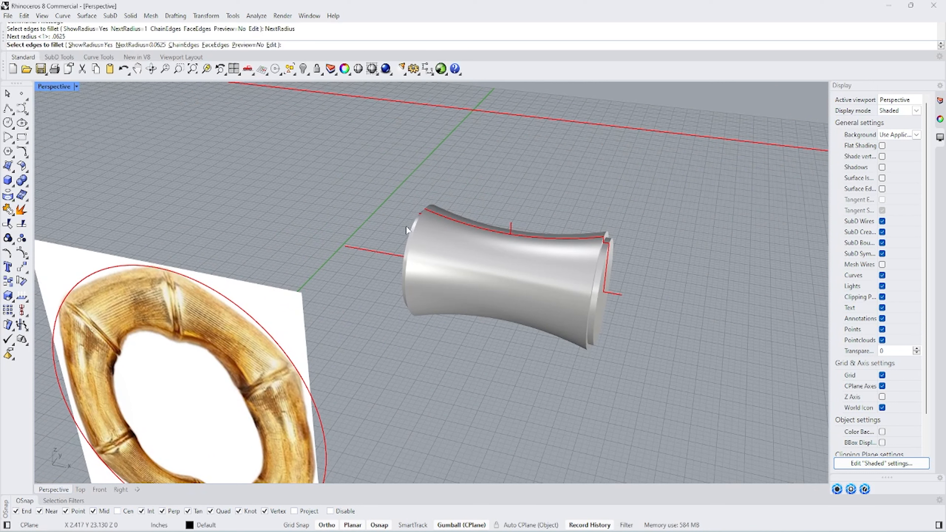
pyautogui.click(127, 45)
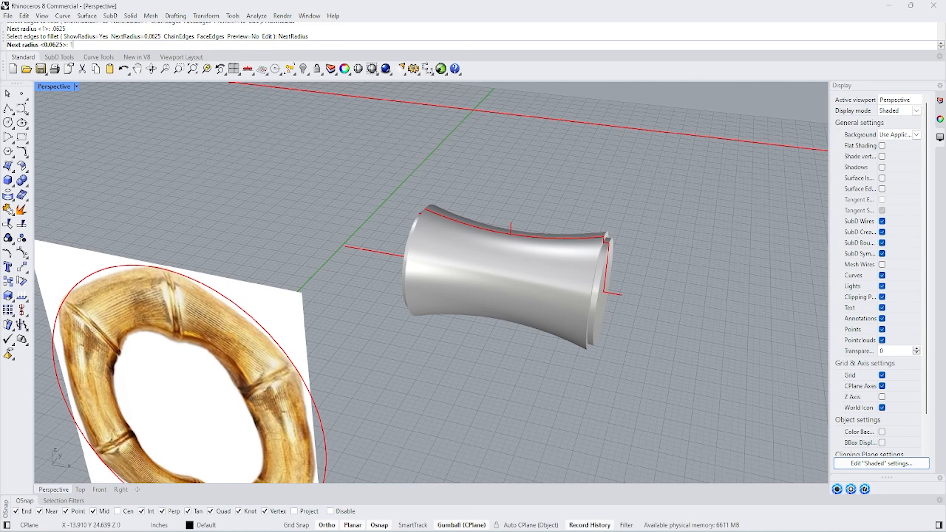
pyautogui.write('1MM')
pyautogui.press('Return')
pyautogui.moveTo(376, 144); pyautogui.dragTo(663, 370)
pyautogui.press('Return')
pyautogui.press('Return')
pyautogui.scroll(3, 602, 277)
pyautogui.click(597, 277)
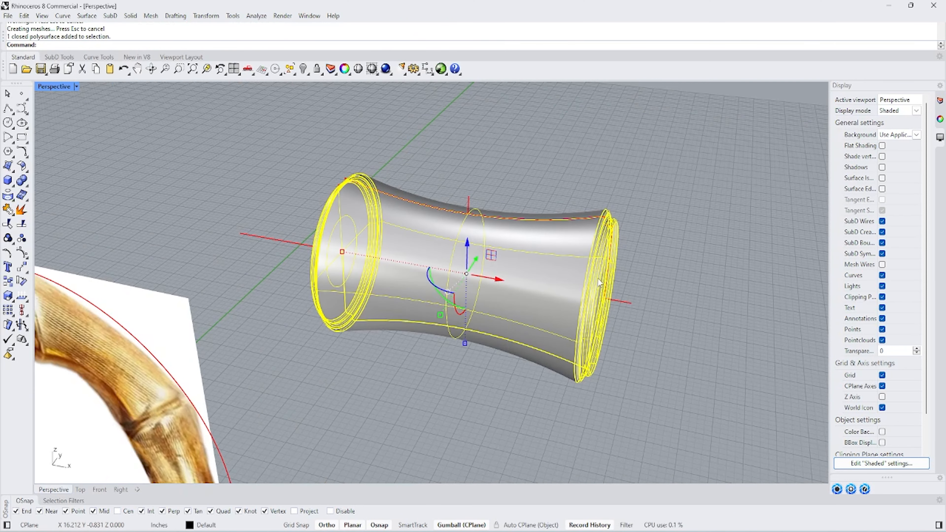
# Split the horizontal centre line with the bamboo segment and delete the piece sticking out of the end nearest the reference picture
pyautogui.click(99, 489)
pyautogui.scroll(-4, 428, 261)
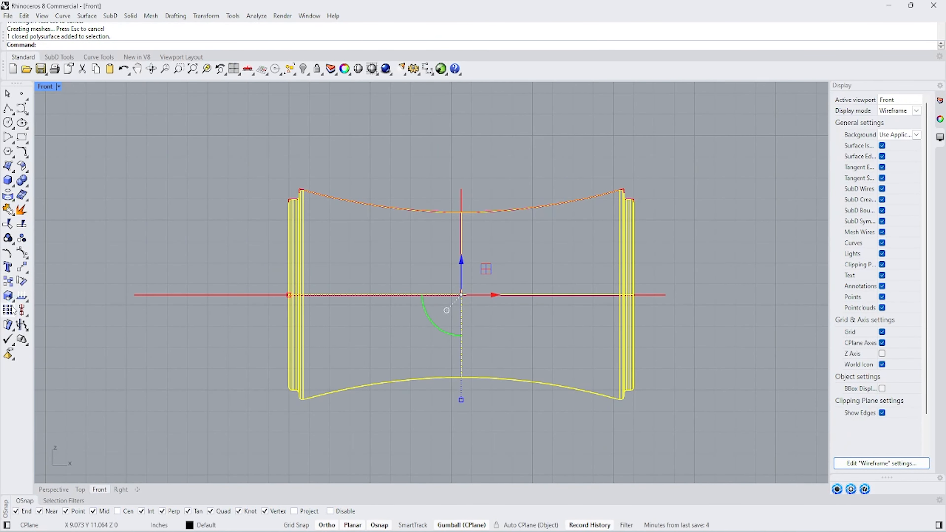
pyautogui.click(53, 490)
pyautogui.click(341, 343)
pyautogui.scroll(-3, 353, 291)
pyautogui.click(22, 224)
pyautogui.click(304, 260)
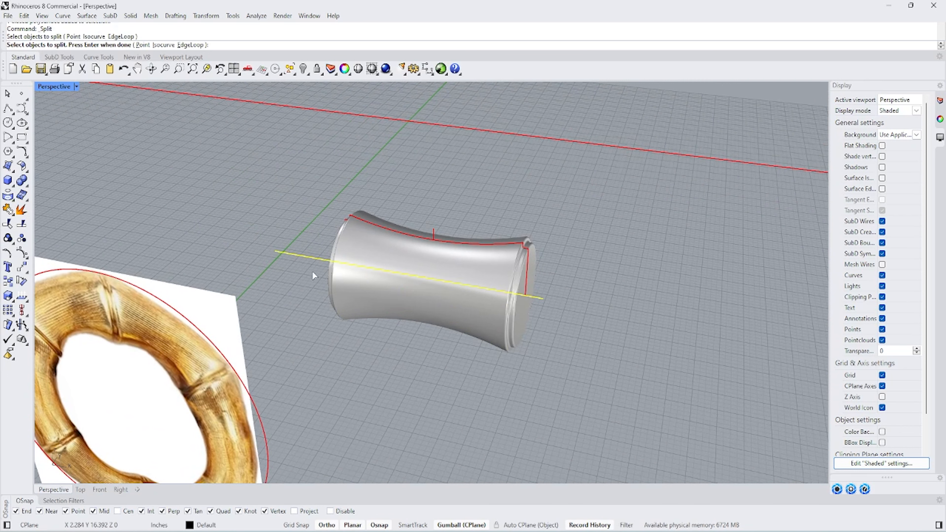
pyautogui.press('Return')
pyautogui.click(354, 287)
pyautogui.press('Return')
pyautogui.click(306, 260)
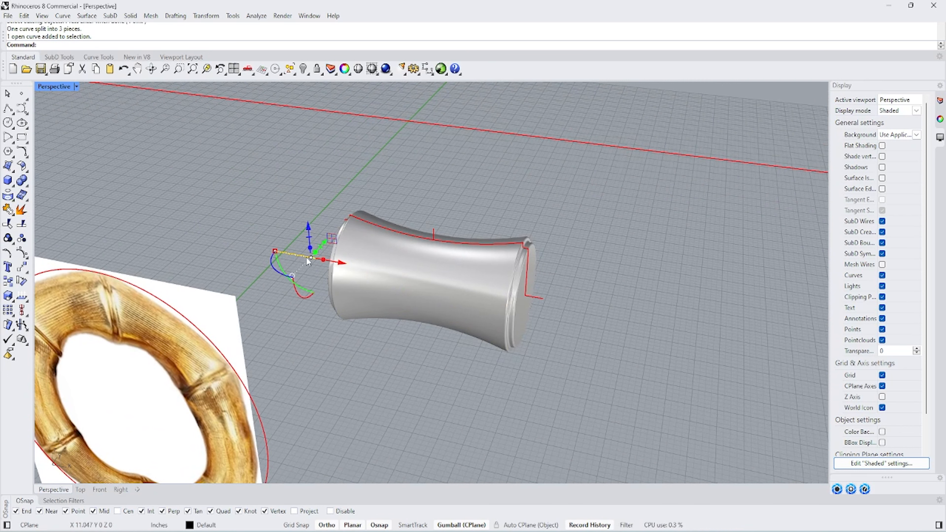
pyautogui.press('Delete')
# Array the bamboo segment linearly as 6 items end to end, using the centres of its two end faces as reference points
pyautogui.click(8, 311)
pyautogui.click(428, 279)
pyautogui.press('Return')
pyautogui.moveTo(428, 276); pyautogui.dragTo(522, 269, button='right')
pyautogui.scroll(4, 545, 266)
pyautogui.press('Return')
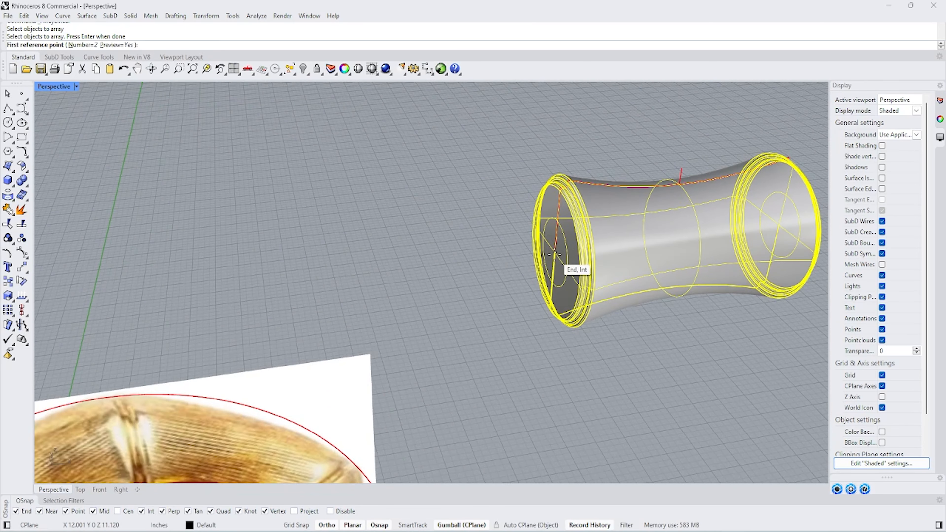
pyautogui.click(558, 261)
pyautogui.scroll(-5, 398, 274)
pyautogui.scroll(-2, 398, 273)
pyautogui.click(85, 45)
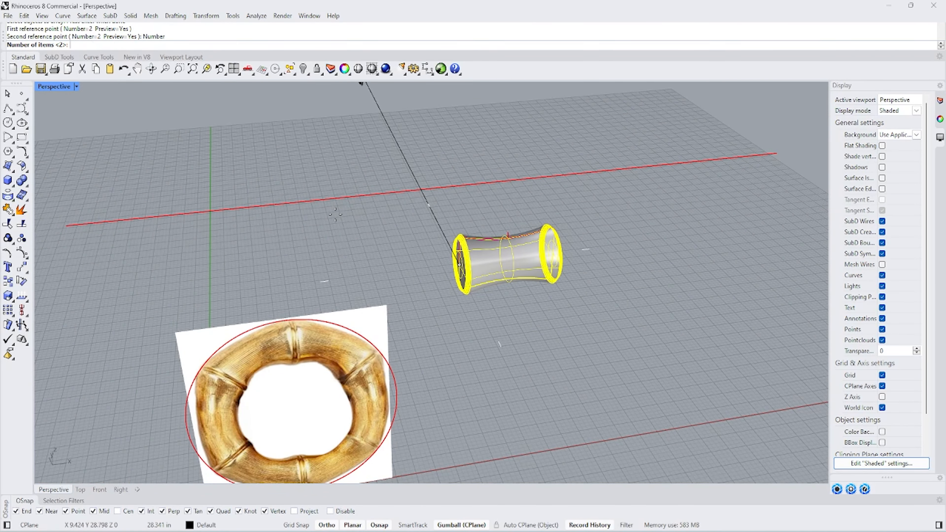
pyautogui.write('6')
pyautogui.press('Return')
pyautogui.click(554, 255)
# Move the row of six segments so the centre of its first end face meets the start of the long straight line
pyautogui.click(22, 266)
pyautogui.click(427, 273)
pyautogui.click(222, 286)
# Scale the row from its first end face's centre so its far end reaches the other end of the long straight line
pyautogui.moveTo(579, 325); pyautogui.dragTo(521, 322, button='right')
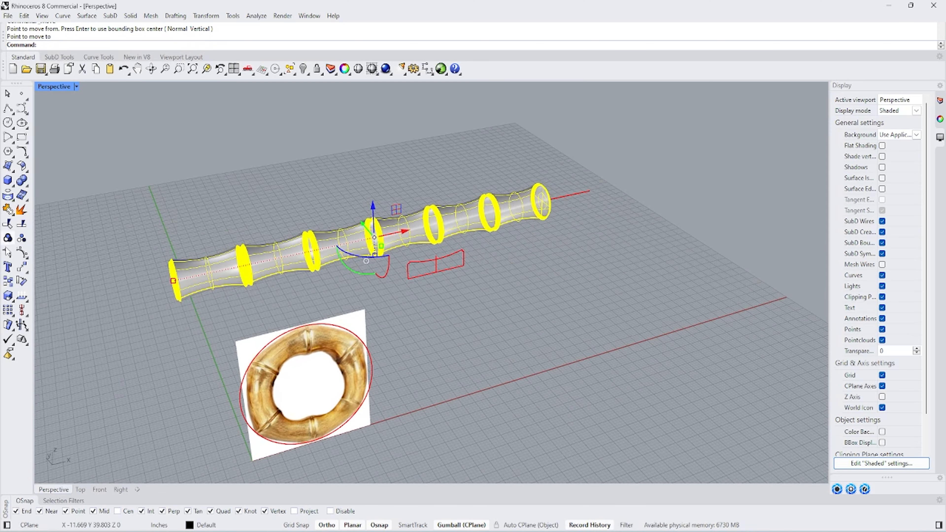
pyautogui.click(8, 297)
pyautogui.scroll(4, 131, 304)
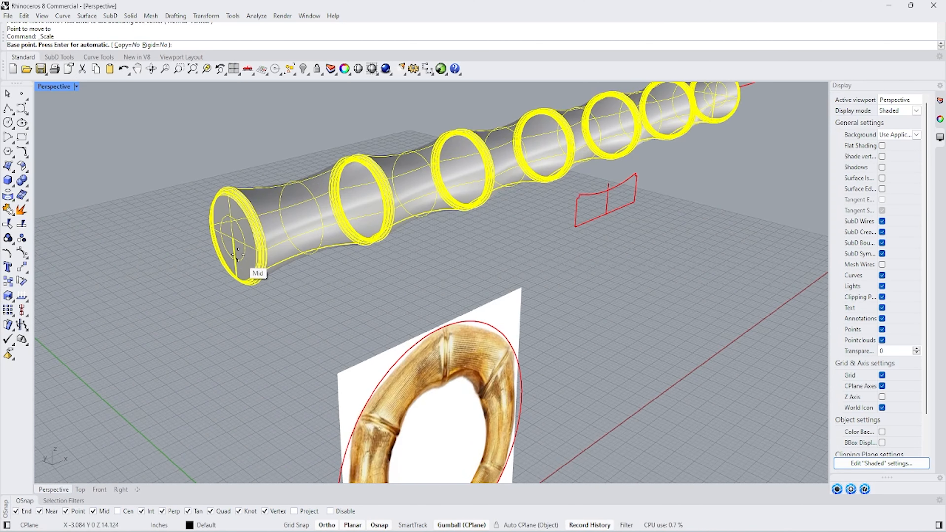
pyautogui.click(233, 245)
pyautogui.scroll(-5, 170, 301)
pyautogui.moveTo(167, 305); pyautogui.dragTo(427, 250, button='right')
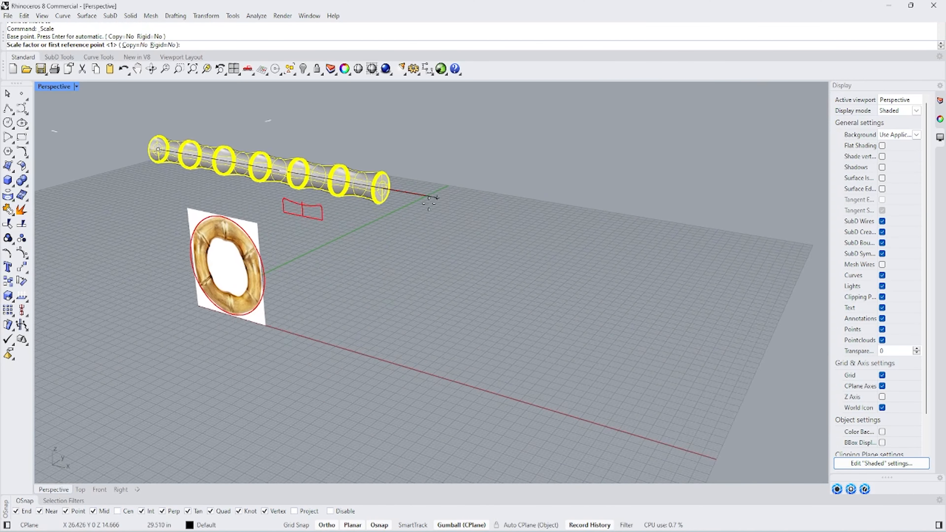
pyautogui.scroll(7, 393, 191)
pyautogui.click(342, 172)
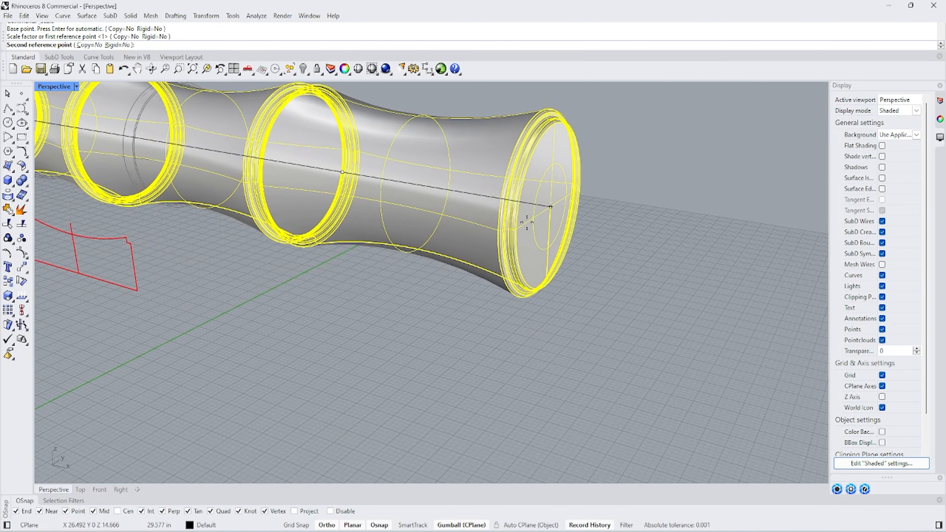
pyautogui.click(550, 206)
# Delete the leftover profile and centre-line curves below the row of segments
pyautogui.scroll(-3, 710, 297)
pyautogui.moveTo(376, 312); pyautogui.dragTo(274, 257)
pyautogui.press('Delete')
pyautogui.moveTo(316, 294); pyautogui.dragTo(391, 284, button='right')
pyautogui.scroll(-2, 391, 283)
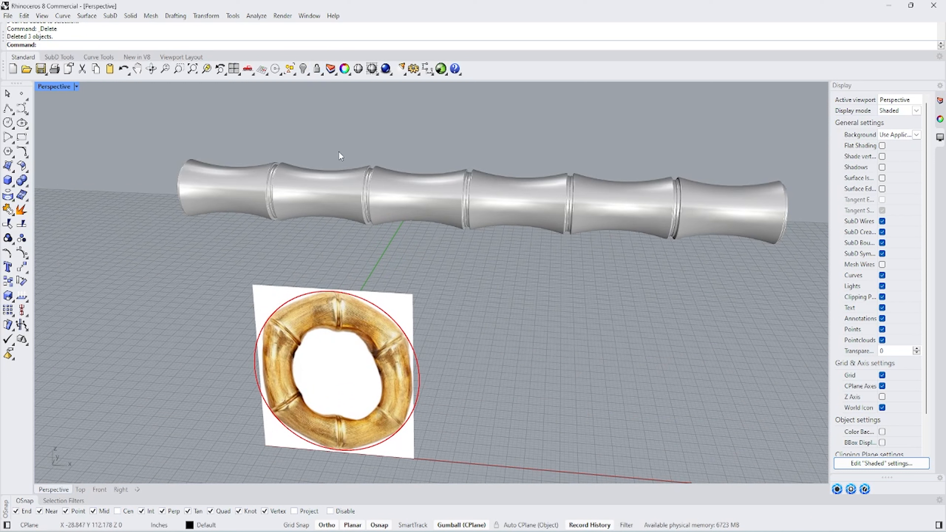
# Unlock the reference picture and select it
pyautogui.click(322, 72)
pyautogui.click(331, 88)
pyautogui.click(403, 323)
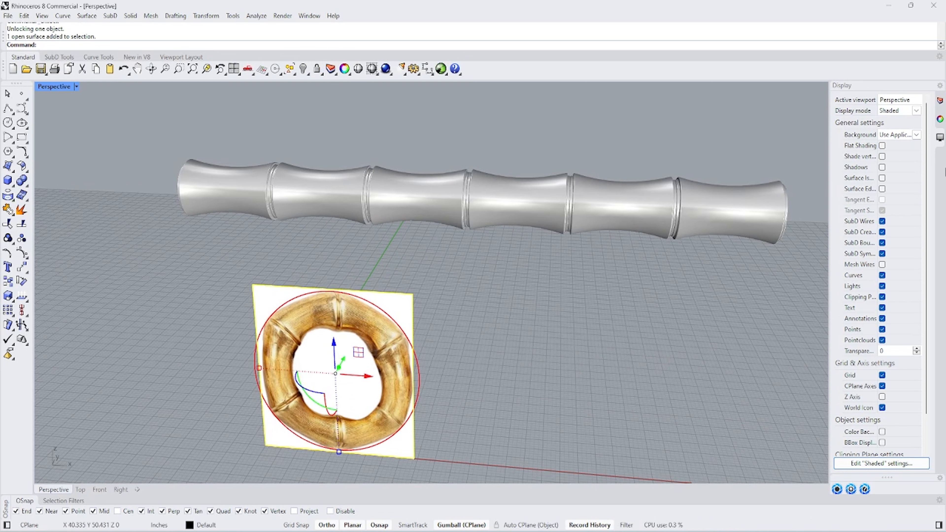
# Move the reference picture to Layer 01 and turn that layer off
pyautogui.click(940, 100)
pyautogui.click(868, 160)
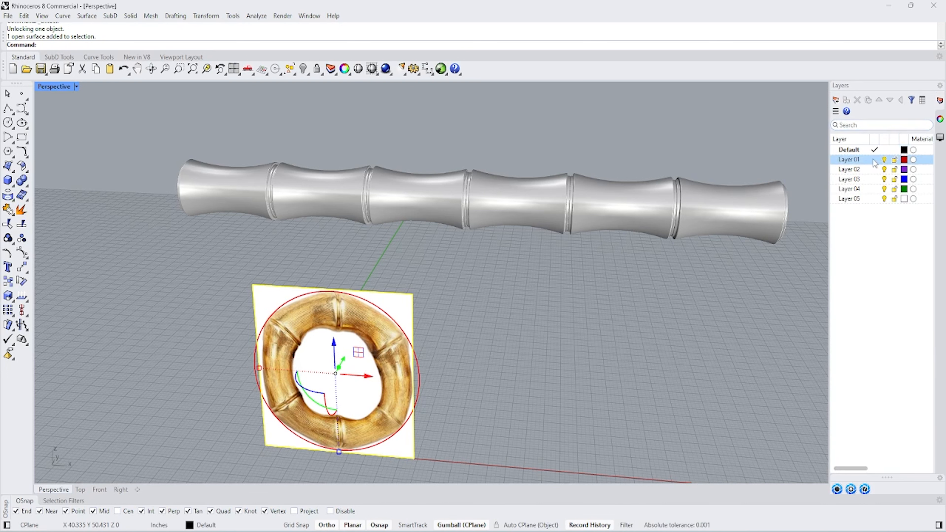
pyautogui.rightClick(863, 163)
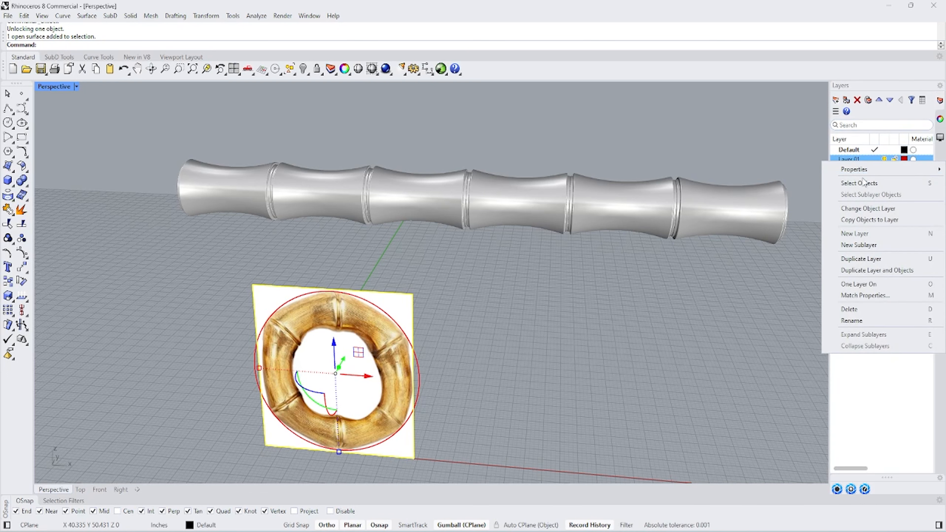
pyautogui.click(863, 209)
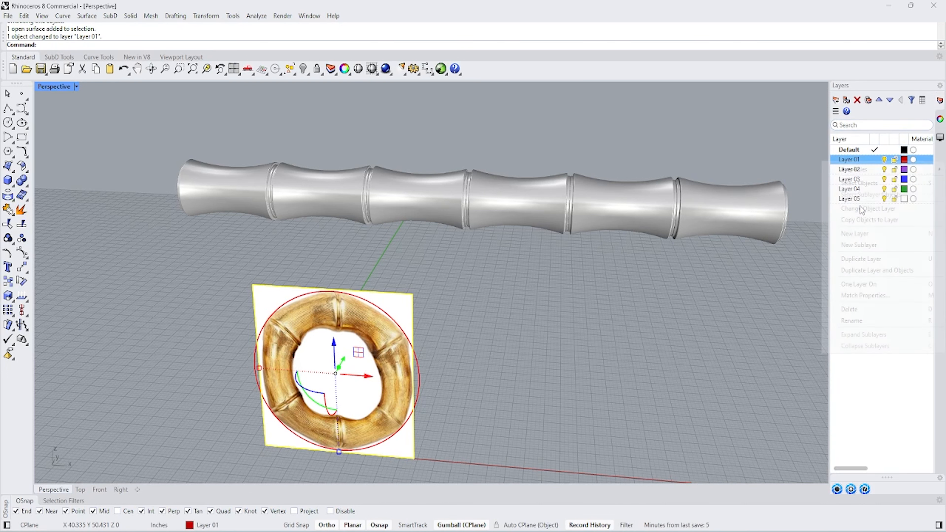
pyautogui.click(884, 159)
# Flow a copy of the six-segment row along the circle, using the long straight line as the base curve
pyautogui.moveTo(582, 356); pyautogui.dragTo(585, 345, button='right')
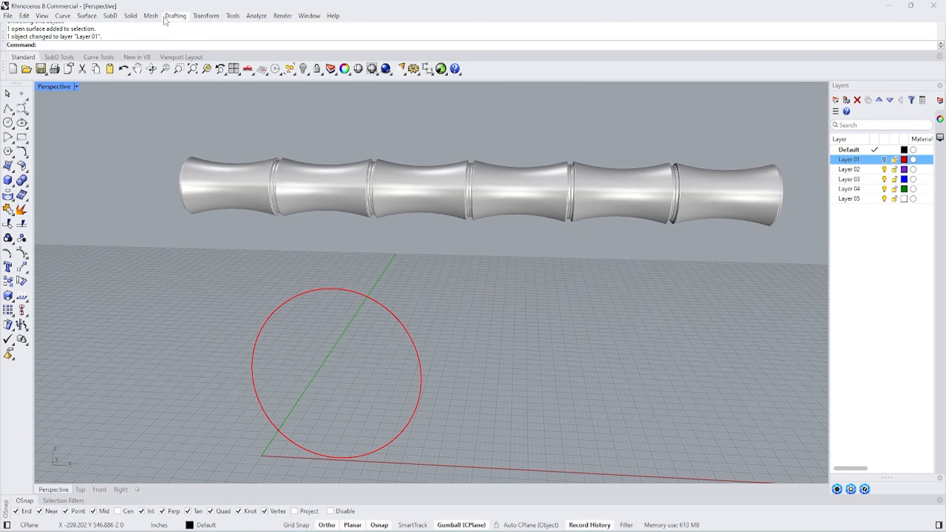
pyautogui.click(210, 17)
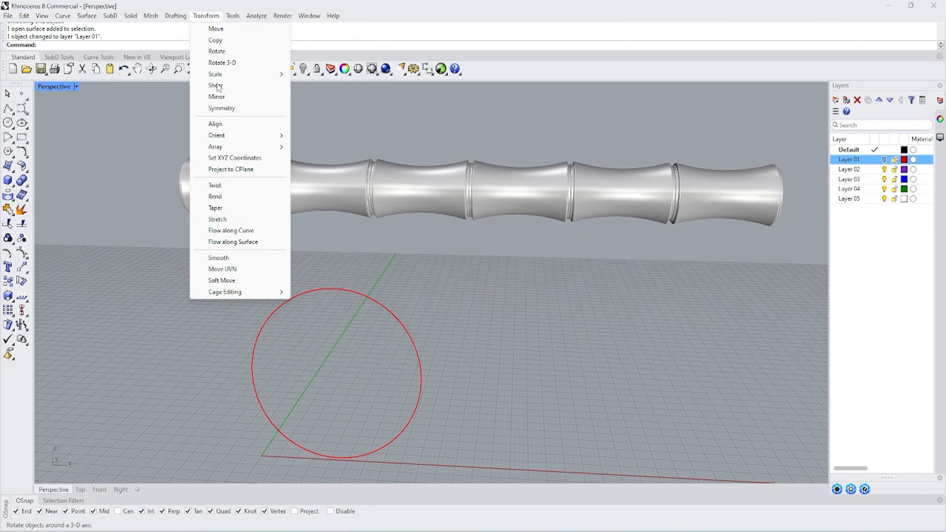
pyautogui.click(238, 232)
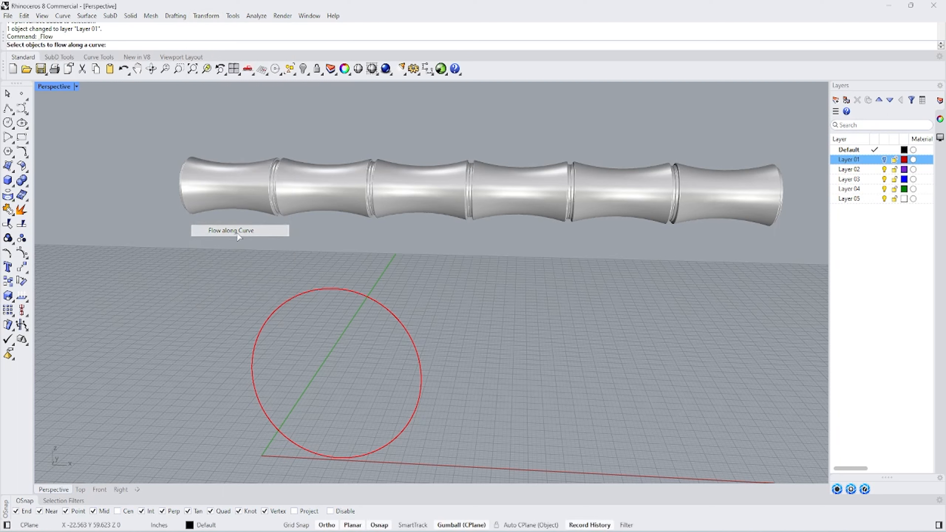
pyautogui.click(397, 223)
pyautogui.press('Return')
pyautogui.click(398, 189)
pyautogui.click(358, 292)
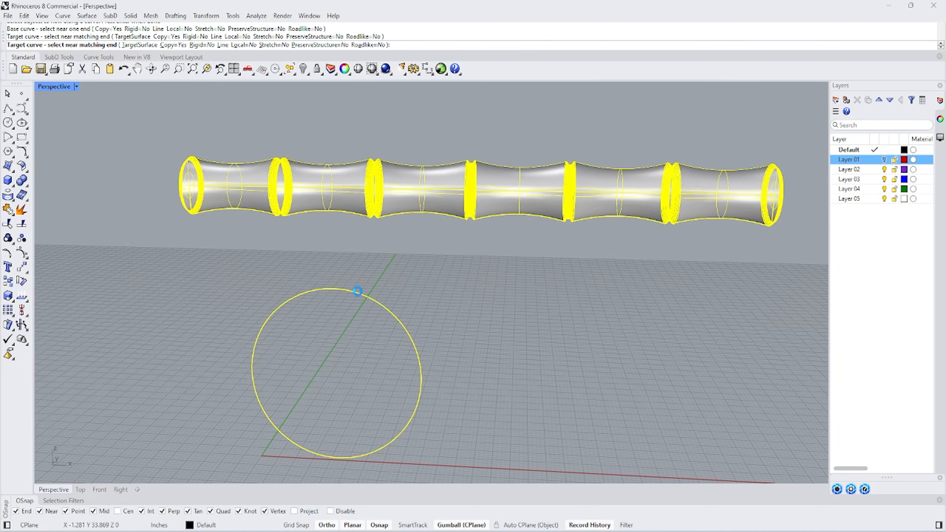
pyautogui.moveTo(359, 319); pyautogui.dragTo(364, 357, button='right')
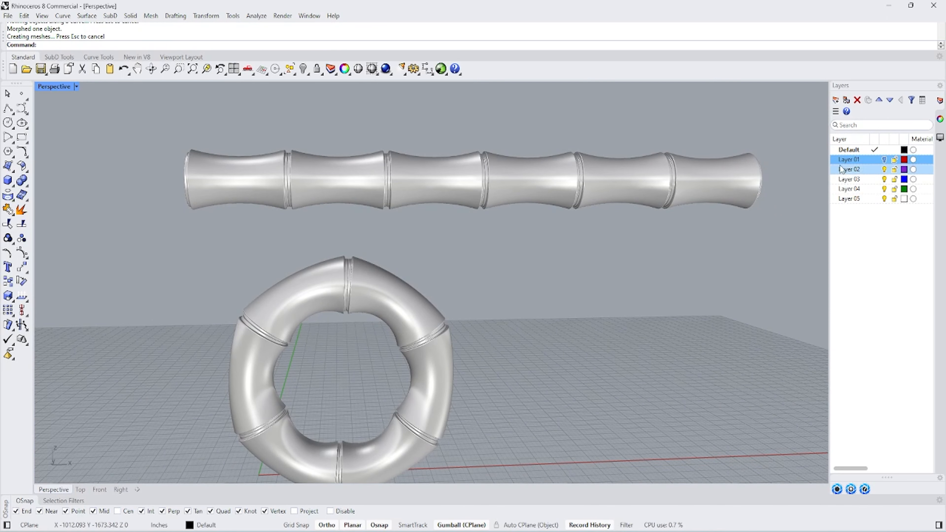
# Turn Layer 01 back on and scale the bamboo ring uniformly in the Front view to match the reference picture
pyautogui.click(885, 160)
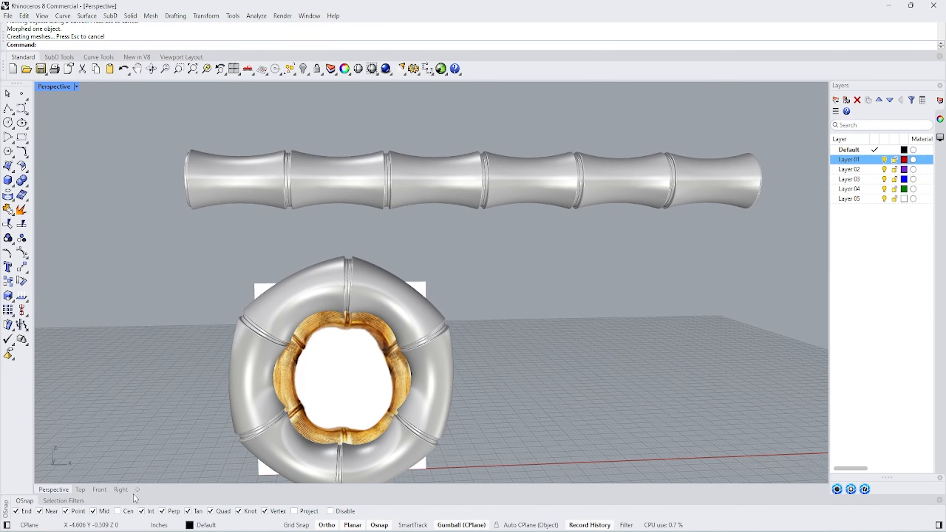
pyautogui.click(99, 490)
pyautogui.scroll(-5, 395, 228)
pyautogui.scroll(4, 260, 328)
pyautogui.moveTo(261, 328); pyautogui.dragTo(421, 258, button='right')
pyautogui.click(492, 248)
pyautogui.keyDown('shift'); pyautogui.moveTo(192, 320); pyautogui.dragTo(230, 348); pyautogui.keyUp('shift')
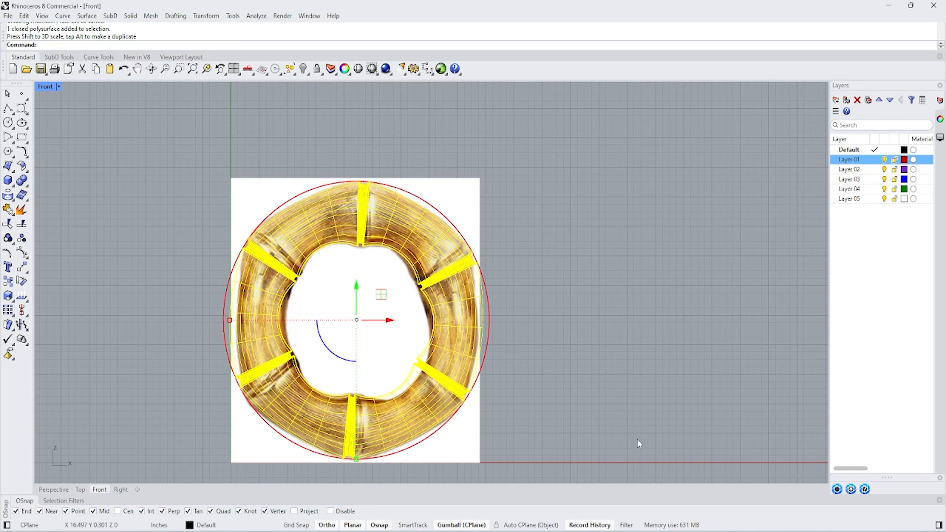
pyautogui.scroll(2, 380, 257)
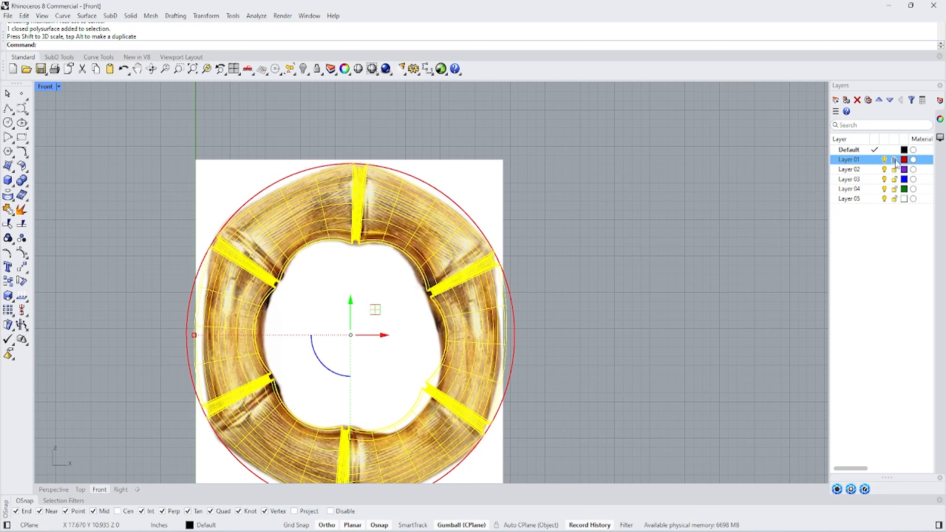
# Turn off Layer 01, then select all curves in the model and hide them
pyautogui.click(885, 159)
pyautogui.click(575, 206)
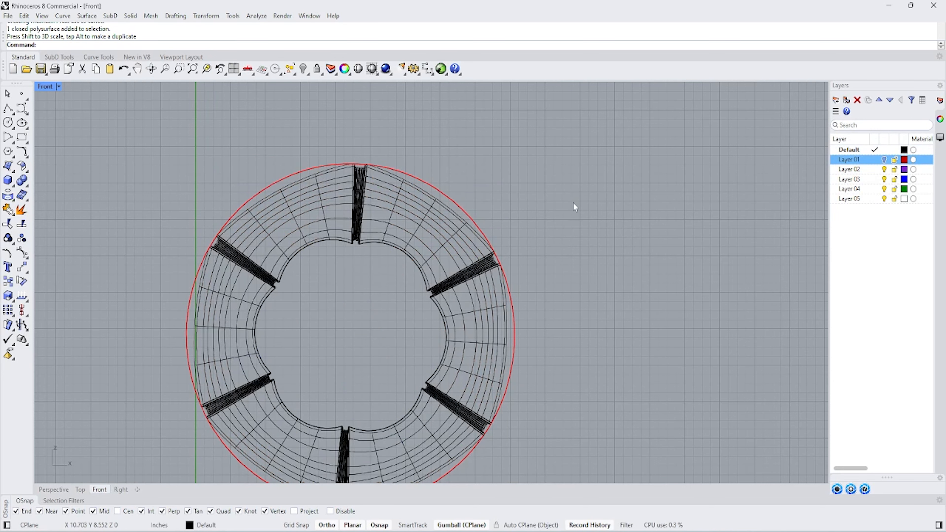
pyautogui.click(7, 16)
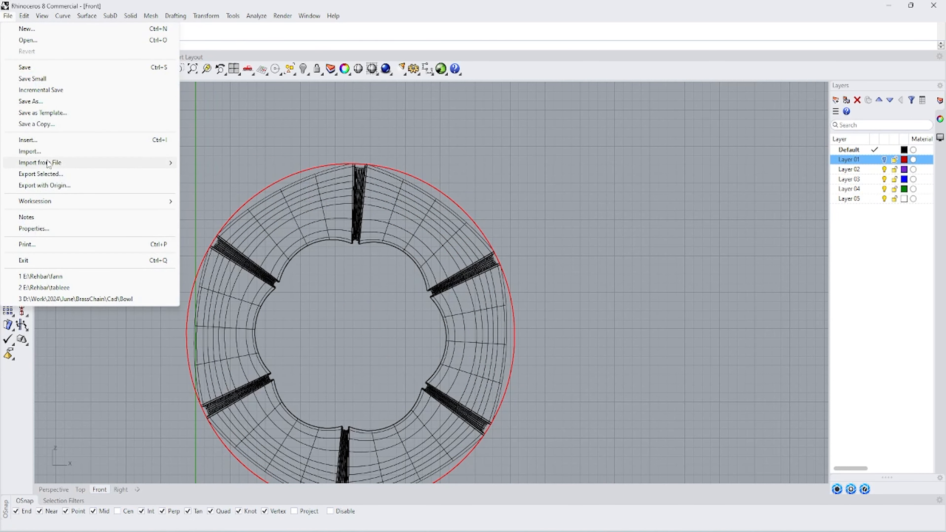
pyautogui.click(24, 15)
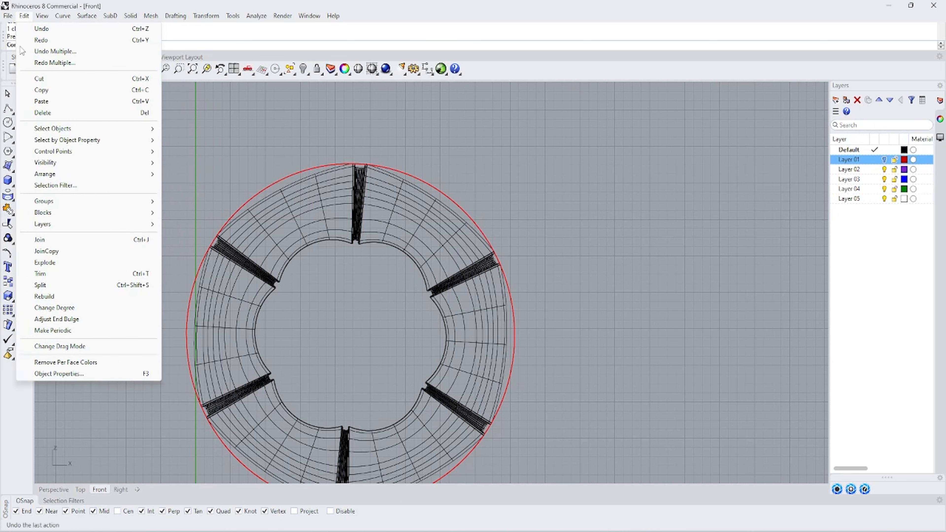
pyautogui.moveTo(52, 128)
pyautogui.click(190, 213)
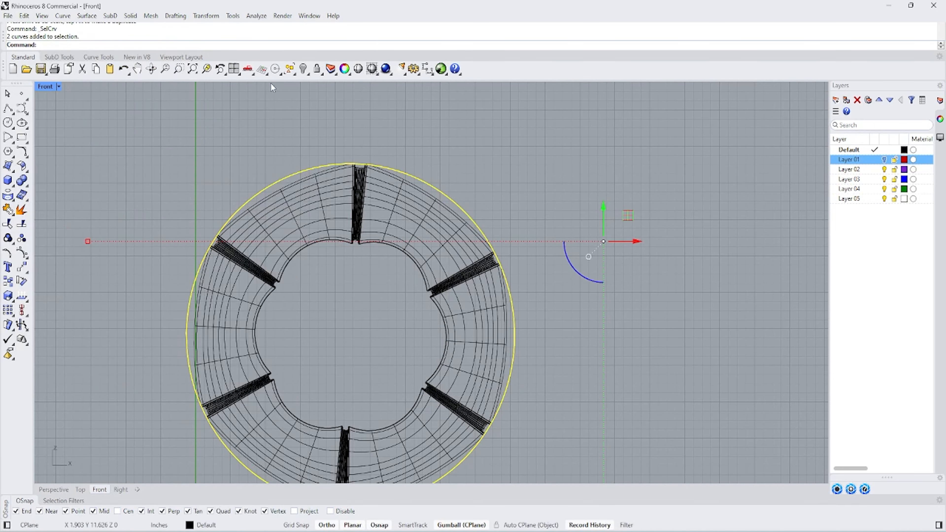
pyautogui.click(304, 68)
# Hide the straight row of six segments in the Perspective view, leaving only the ring
pyautogui.click(54, 489)
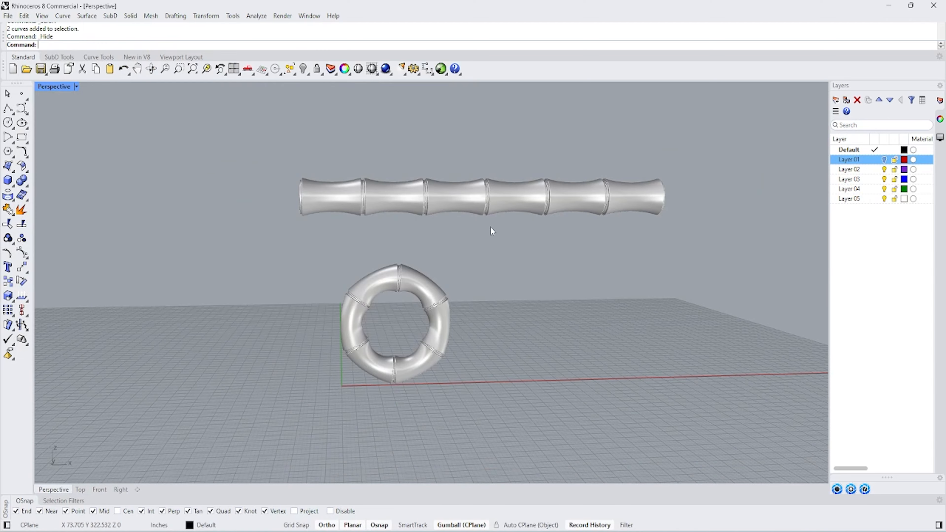
pyautogui.moveTo(493, 231); pyautogui.dragTo(513, 244, button='right')
pyautogui.click(499, 207)
pyautogui.click(304, 68)
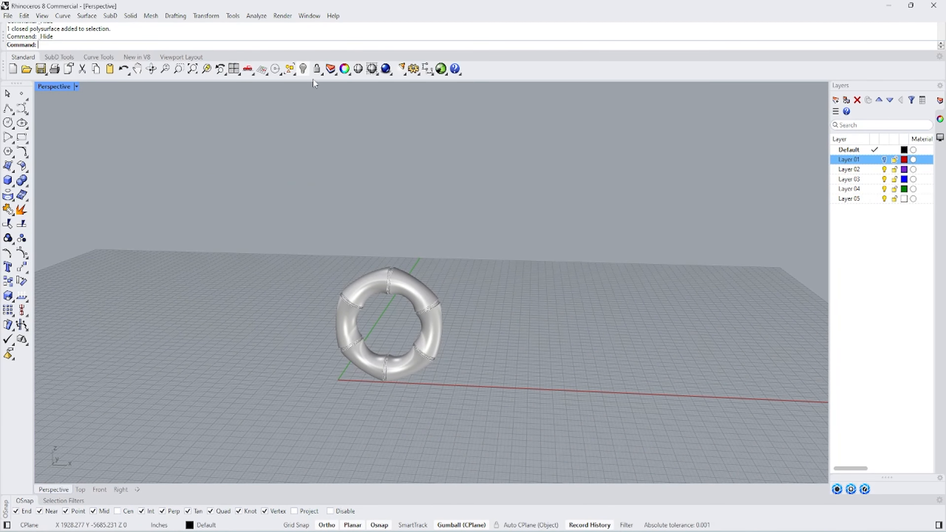
# Set the Perspective view to the Rendered display mode and inspect the bamboo ring up close
pyautogui.click(77, 86)
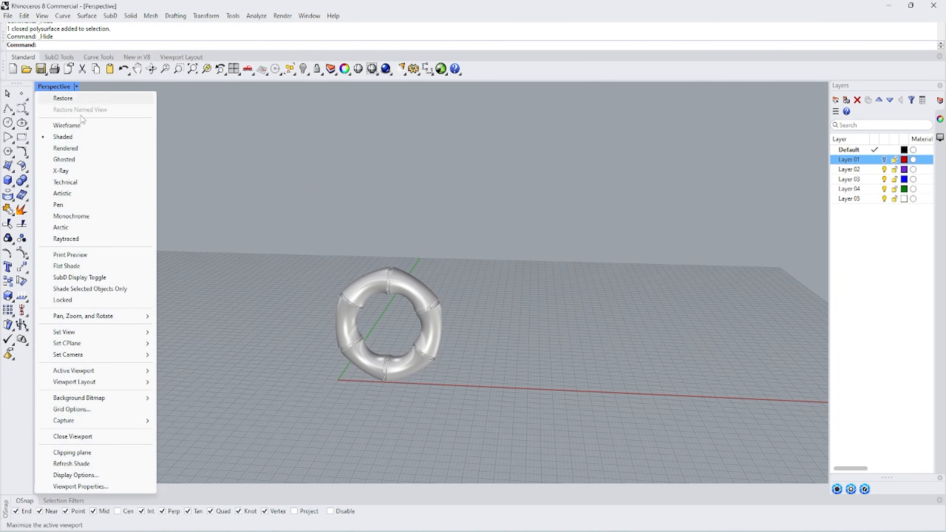
pyautogui.click(66, 148)
pyautogui.scroll(4, 391, 367)
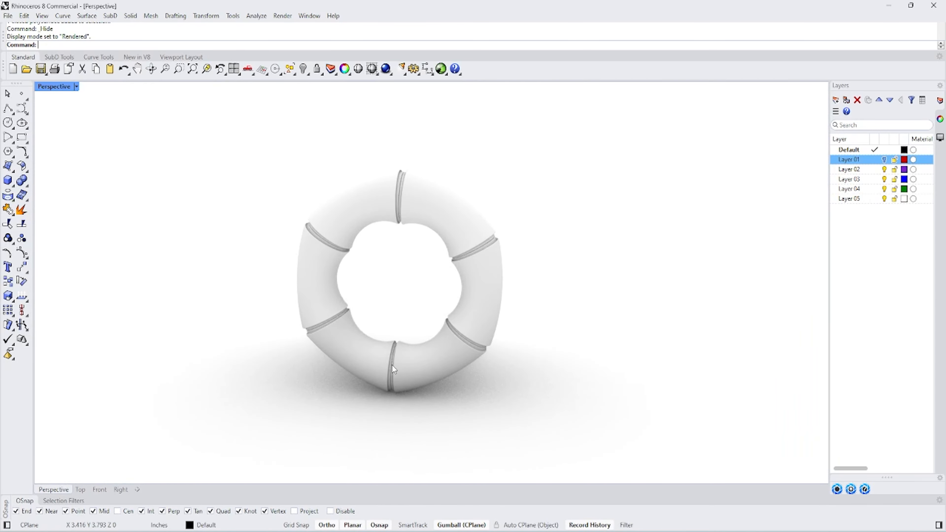
pyautogui.moveTo(392, 366); pyautogui.dragTo(446, 254, button='right')
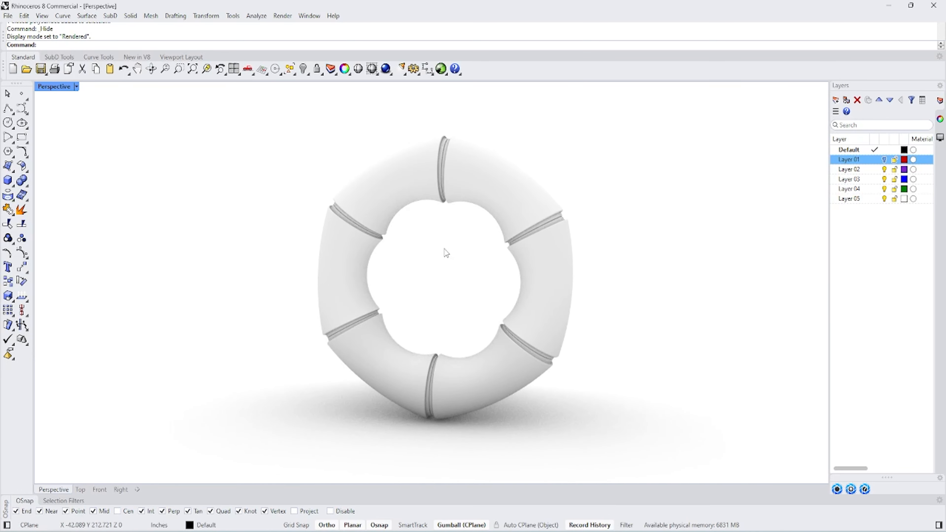